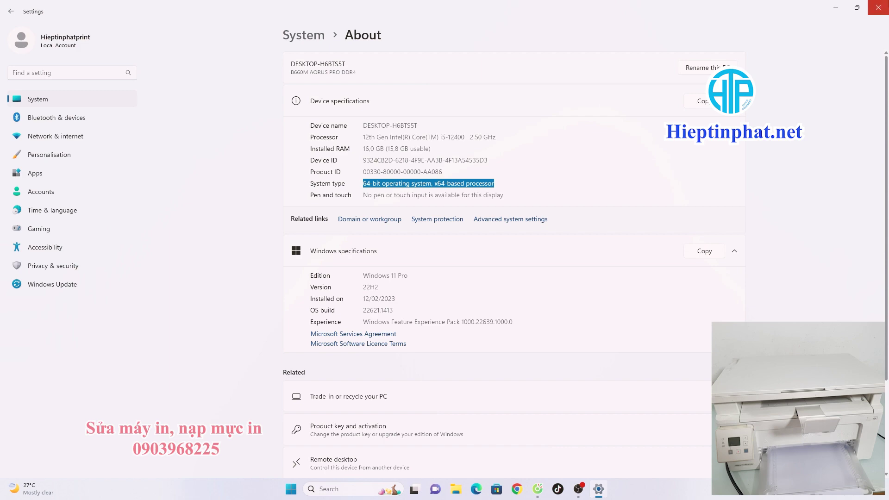
# - Close the system information, switch to the Cốc Cốc browser and search Google for "driver hp m130a win 11"
pyautogui.click(878, 8)
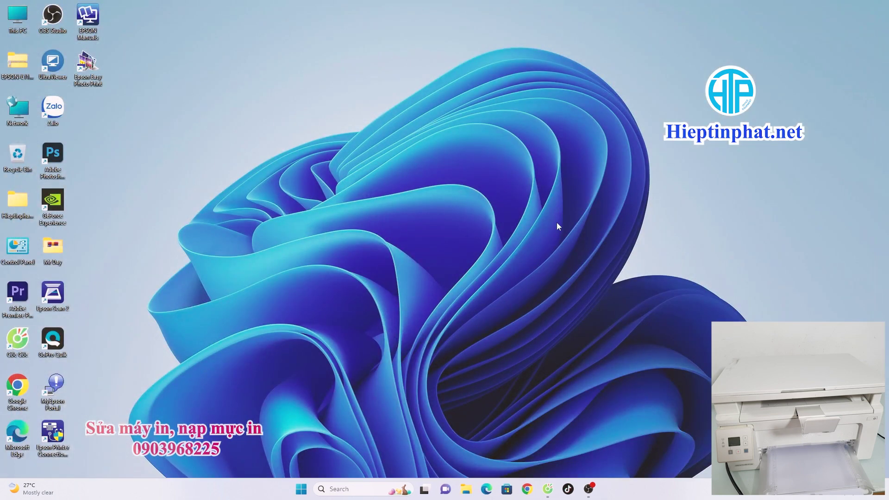
pyautogui.click(548, 489)
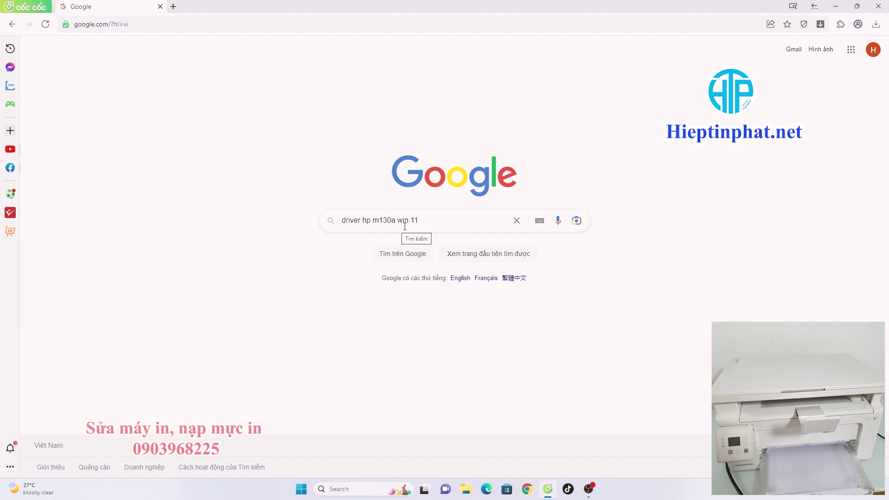
pyautogui.click(426, 223)
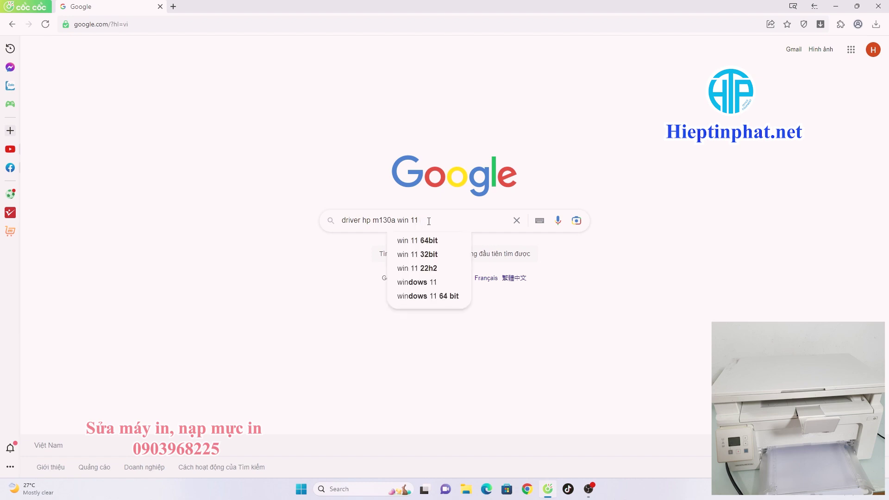
pyautogui.press('Return')
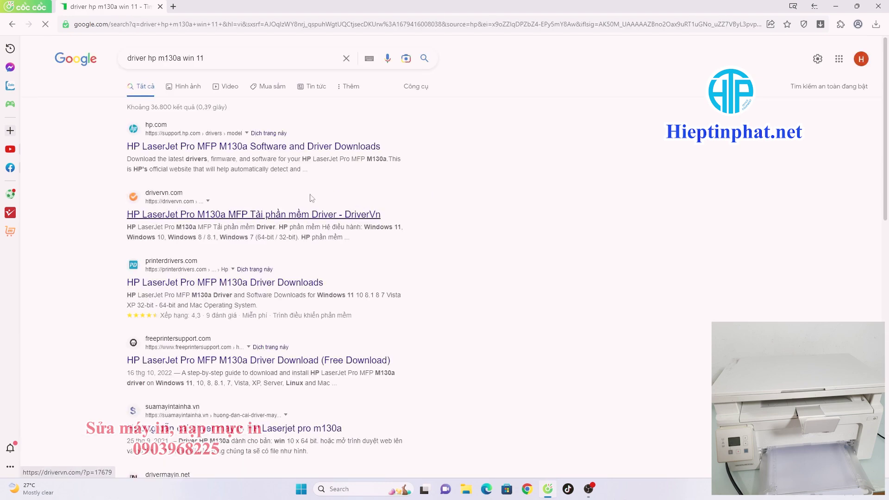
# - Open HP's official LaserJet Pro MFP M130a driver page, dismiss the information pop-up and review the list of available drivers
pyautogui.click(287, 149)
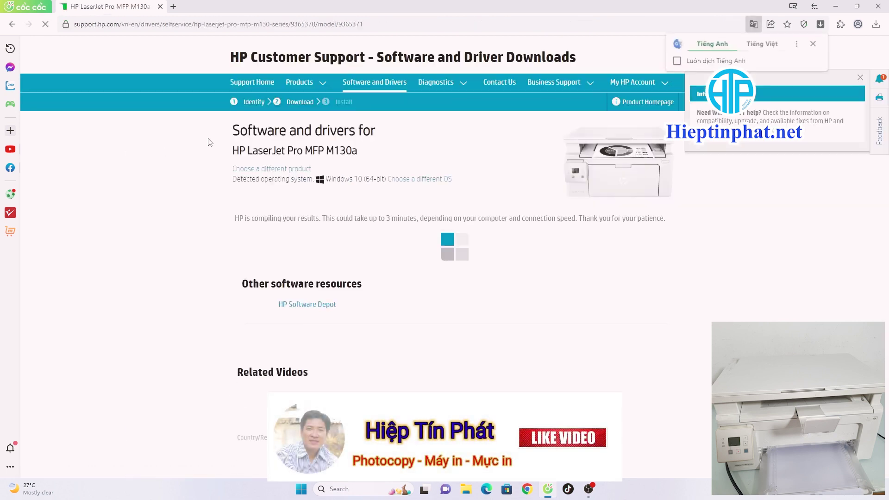
pyautogui.scroll(-1, 492, 227)
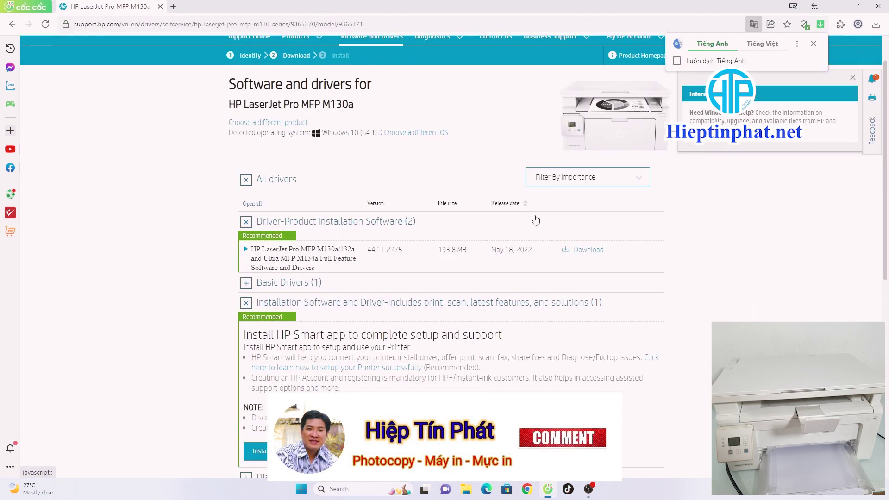
pyautogui.click(854, 79)
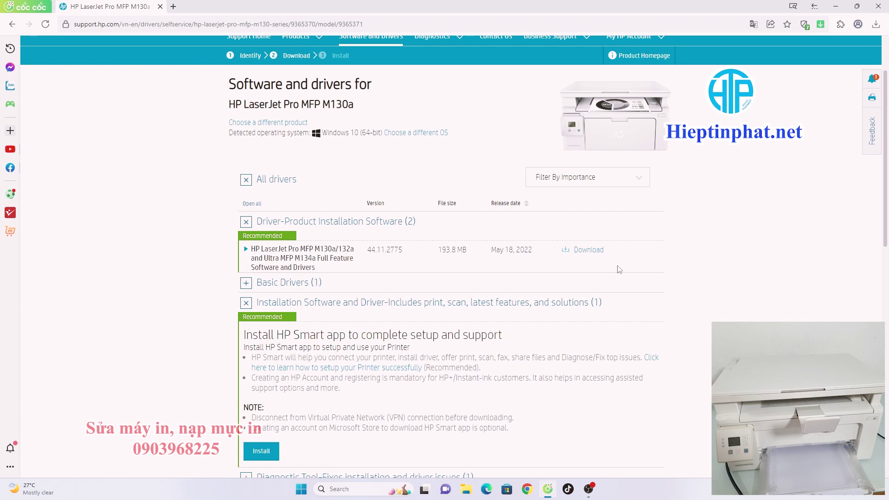
pyautogui.scroll(-1, 619, 269)
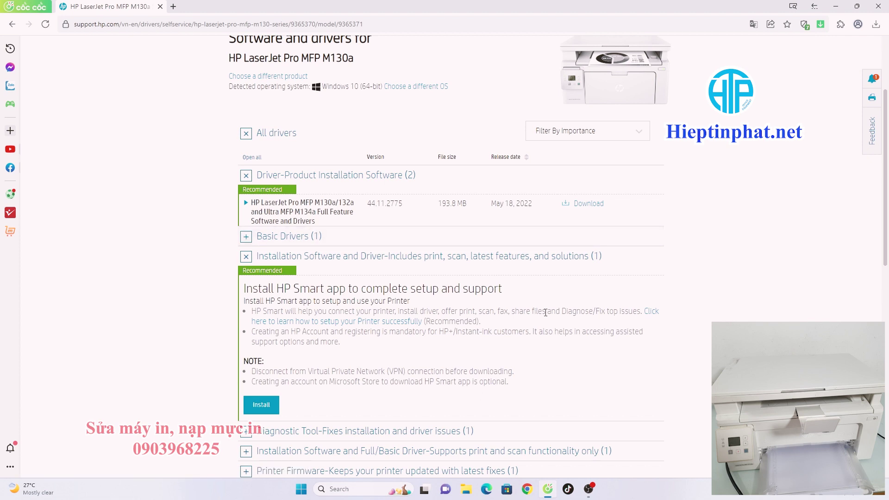
pyautogui.scroll(-1, 545, 313)
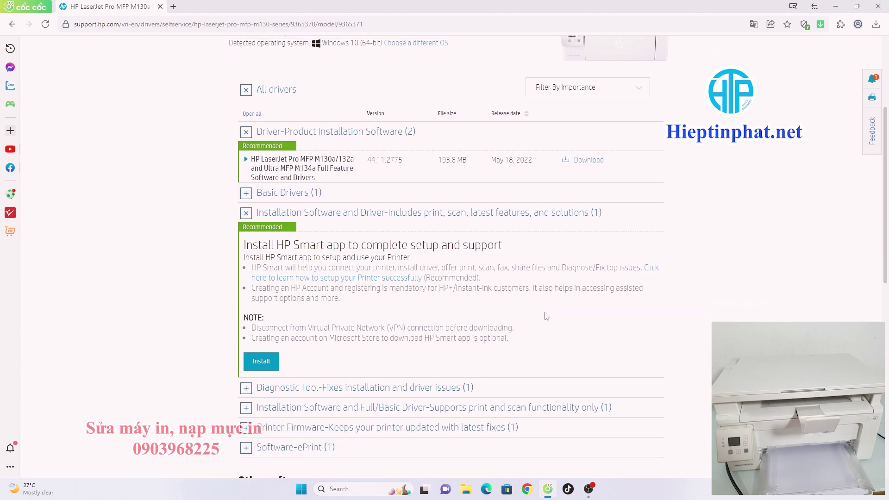
pyautogui.scroll(2, 547, 316)
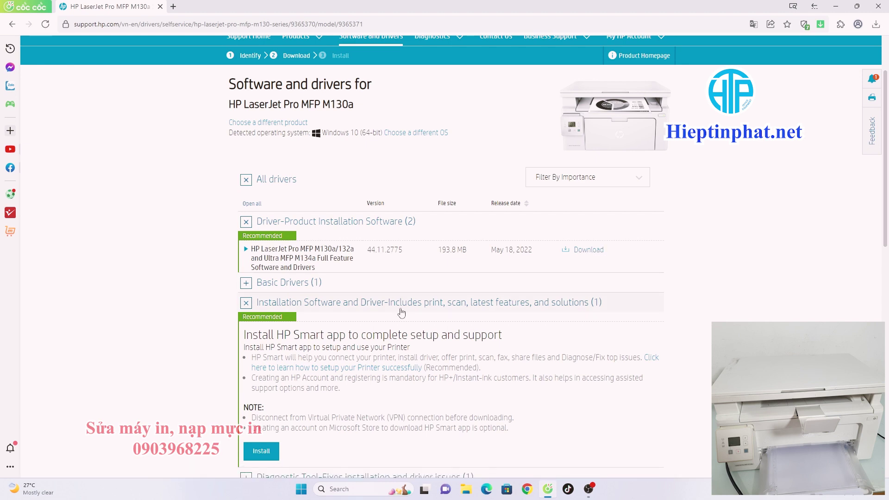
# - Check the detected operating system on the HP driver page and change the preferred version to Windows 11
pyautogui.tripleClick(226, 137)
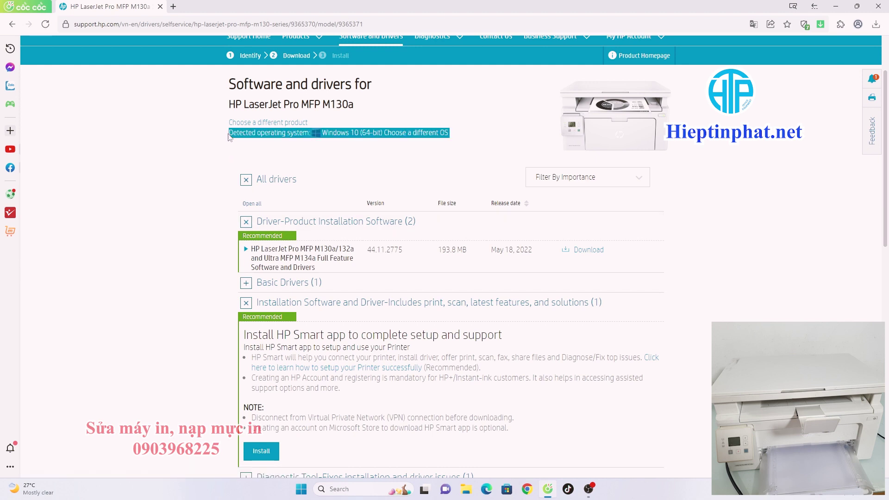
pyautogui.click(218, 139)
pyautogui.moveTo(224, 140); pyautogui.dragTo(369, 144)
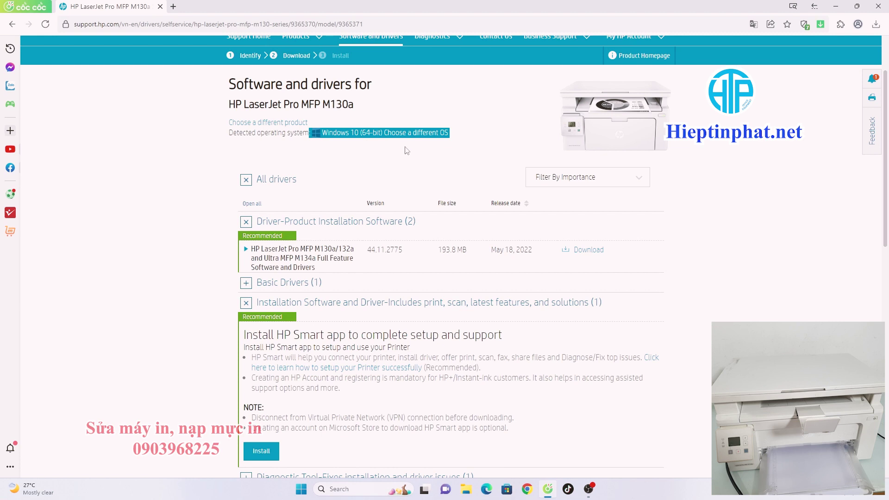
pyautogui.click(425, 152)
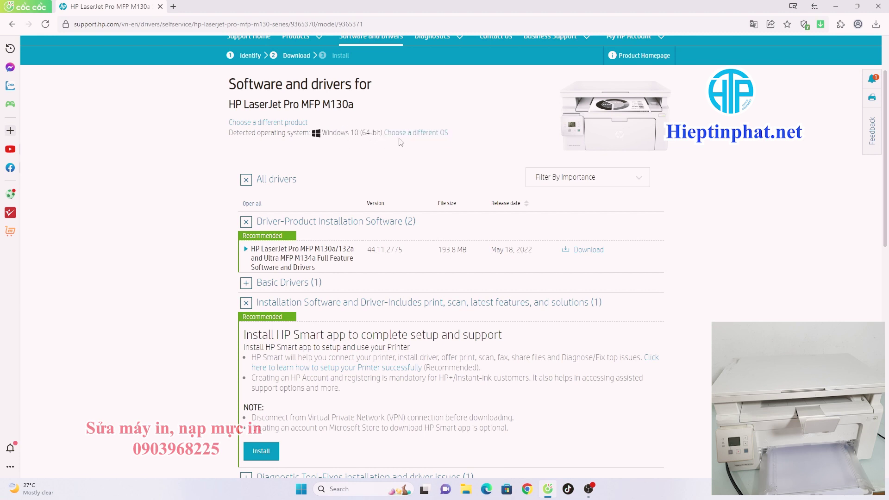
pyautogui.click(423, 135)
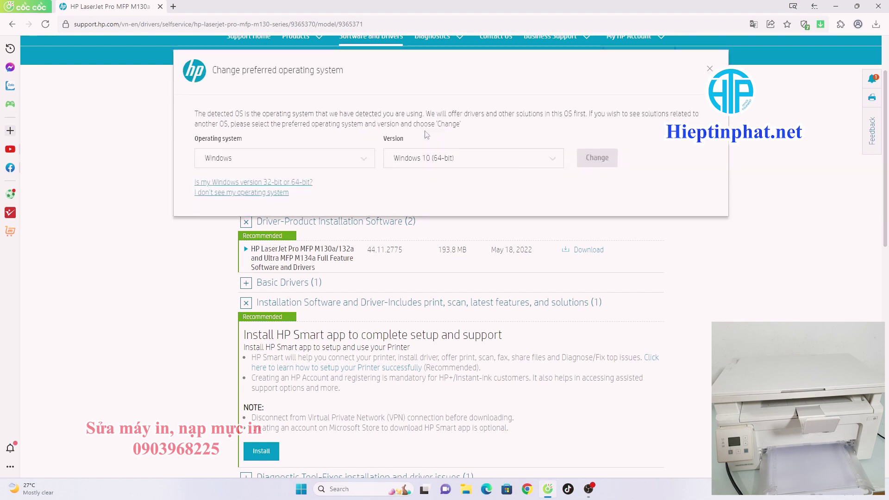
pyautogui.click(466, 163)
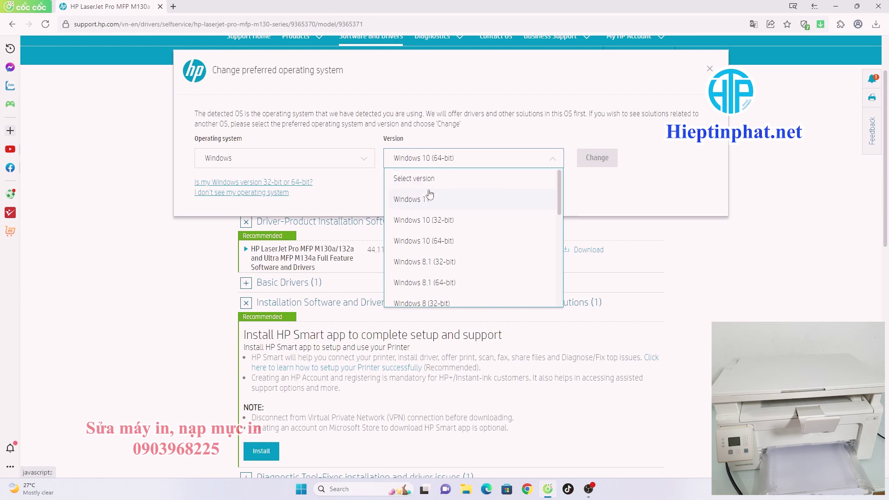
pyautogui.click(446, 203)
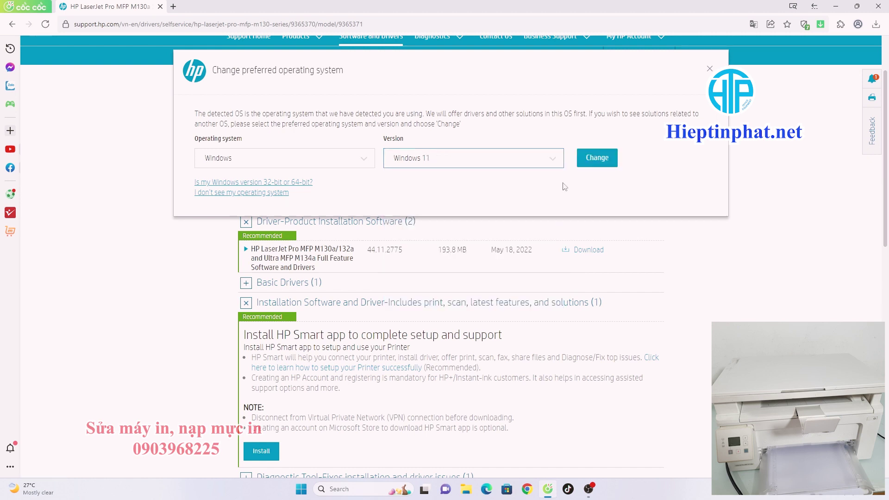
pyautogui.click(596, 158)
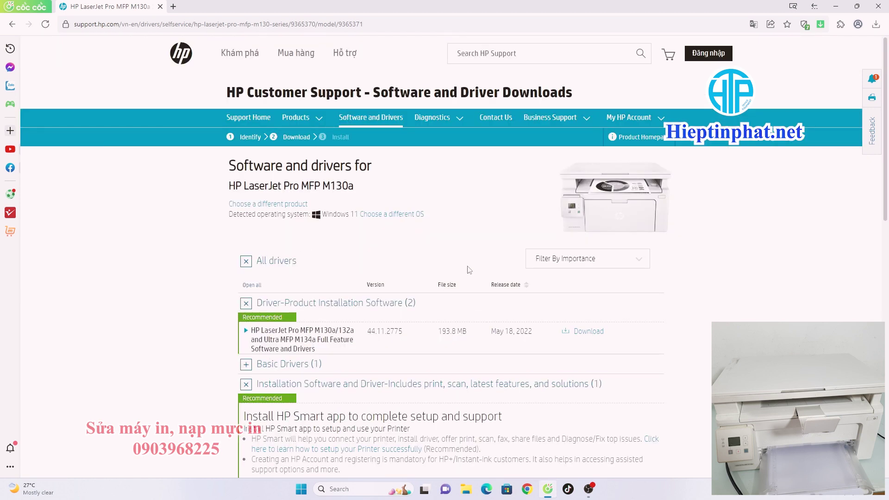
# - Dismiss the feedback survey and download the recommended HP LaserJet Pro MFP M130a/132a and Ultra MFP M134a Full Feature Software and Drivers
pyautogui.scroll(-2, 469, 271)
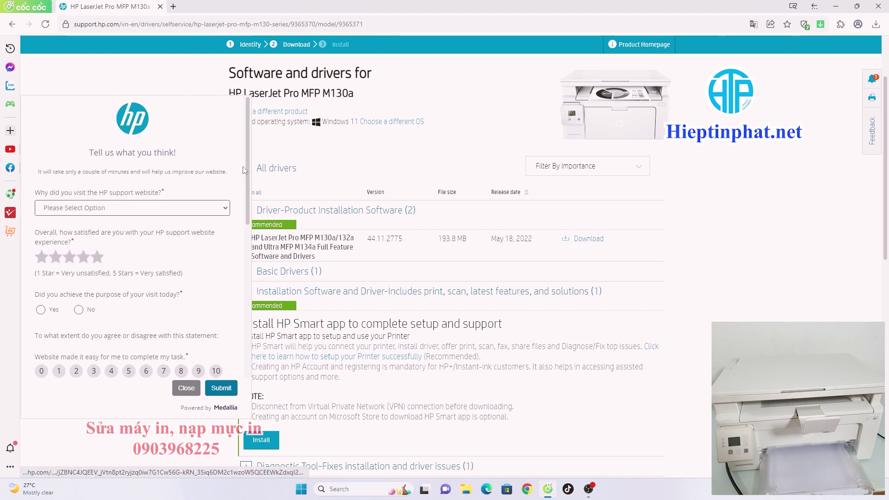
pyautogui.click(189, 395)
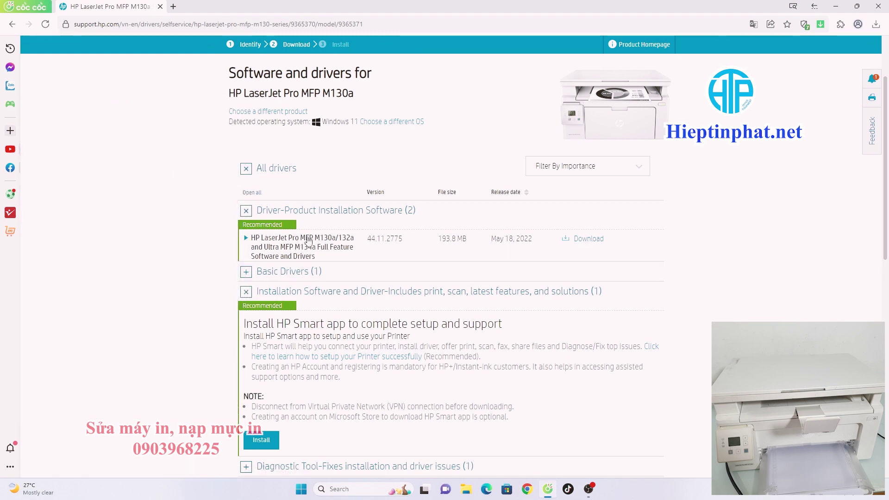
pyautogui.click(594, 241)
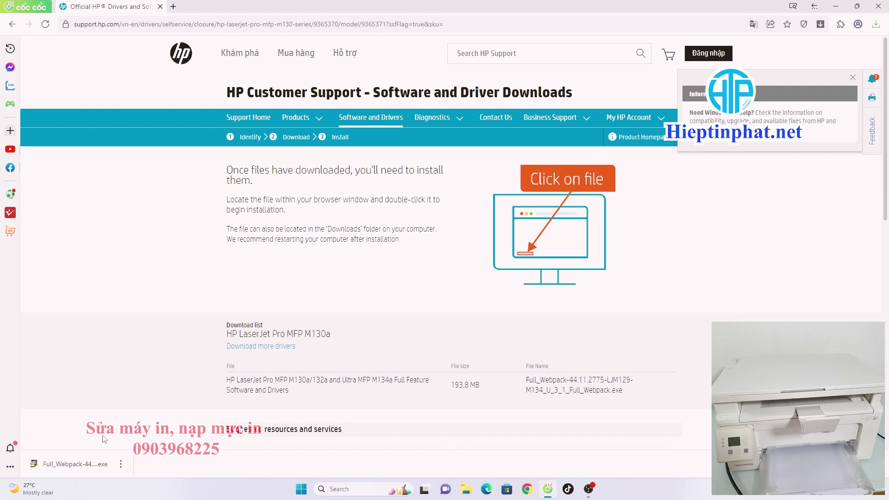
# - Run the downloaded Full_Webpack installer, allowing it at the security warning, and minimize the browser
pyautogui.click(82, 463)
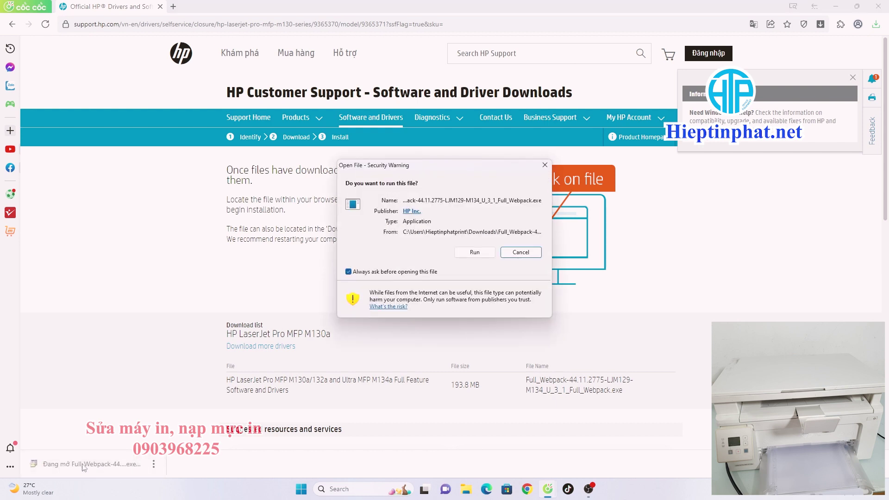
pyautogui.click(475, 254)
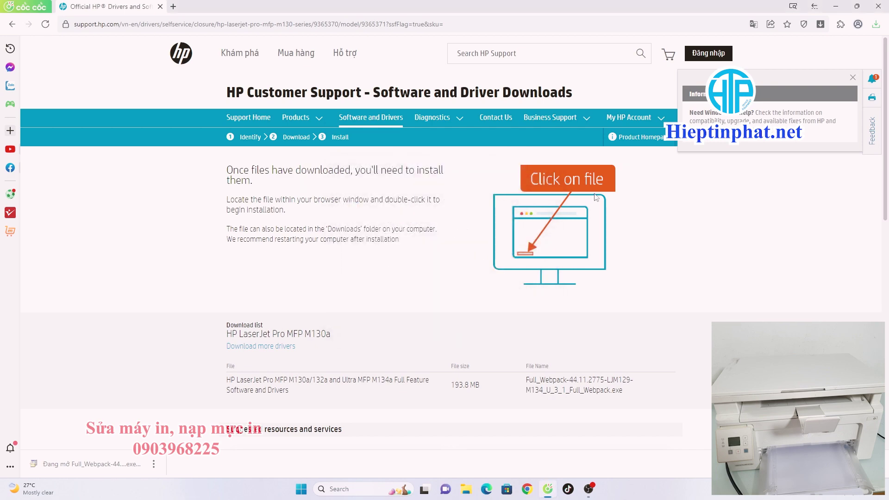
pyautogui.click(836, 6)
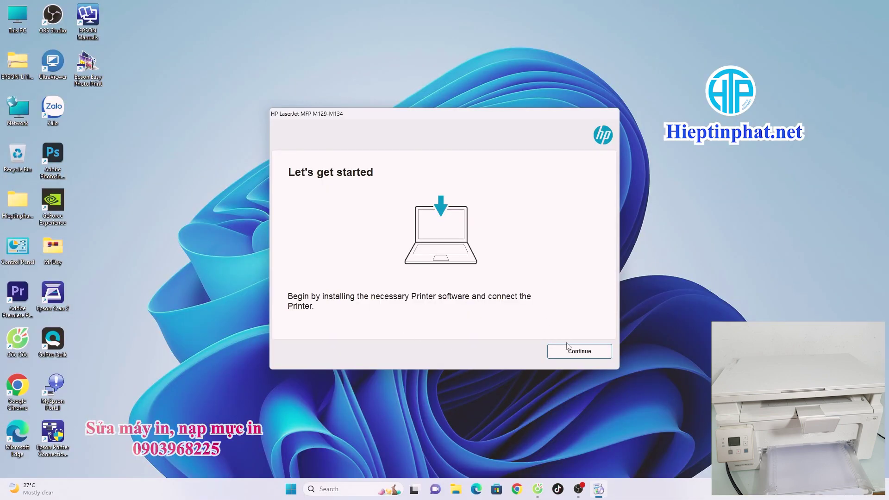
# - Start the printer setup with the recommended software selection and accept the installation agreements and settings
pyautogui.click(580, 352)
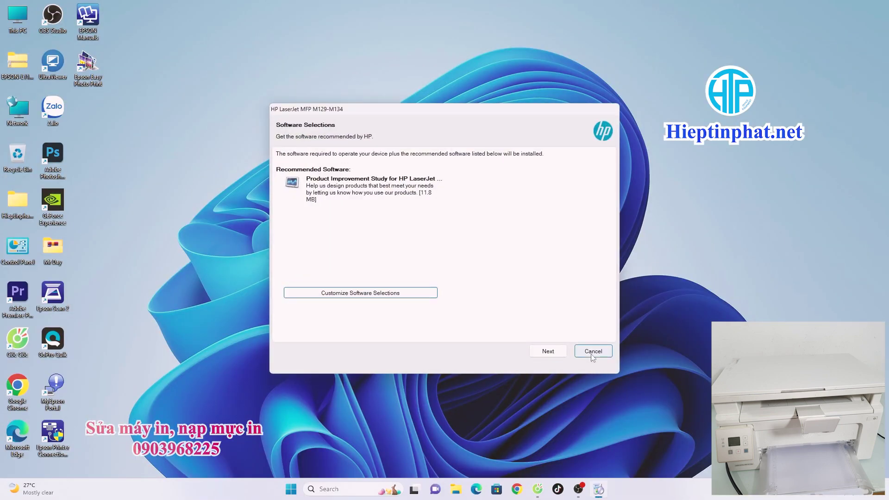
pyautogui.click(554, 357)
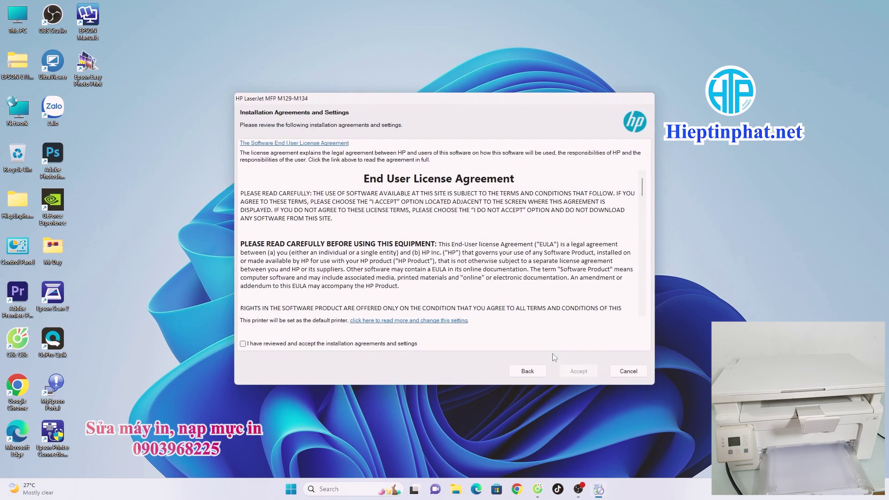
pyautogui.click(243, 343)
pyautogui.click(586, 375)
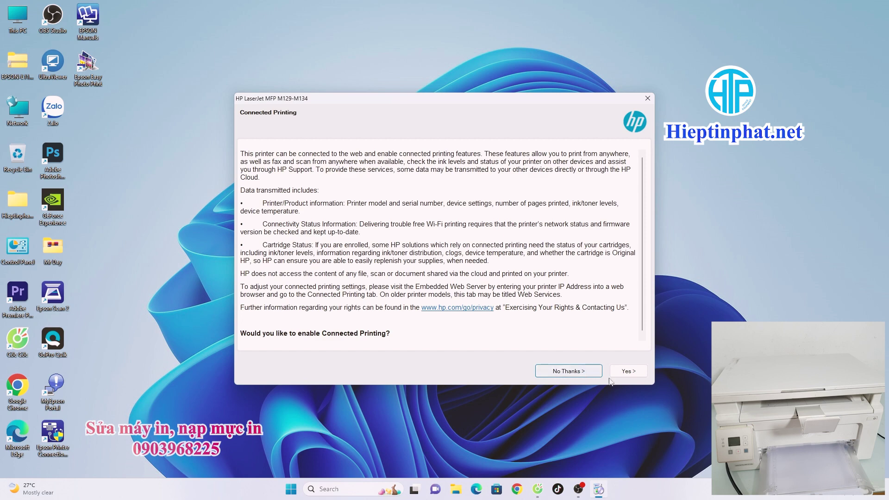
# - Enable Connected Printing and agree to Printer Analytics data collection in the HP setup
pyautogui.click(628, 372)
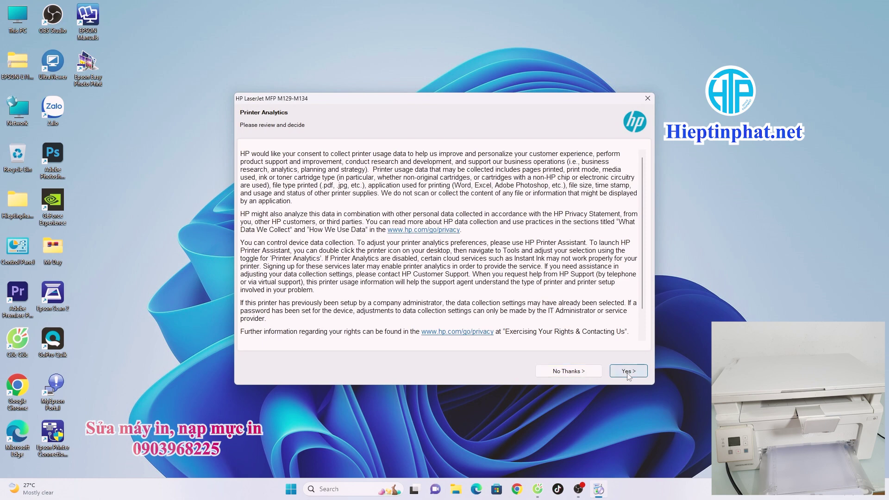
pyautogui.click(627, 373)
pyautogui.click(628, 373)
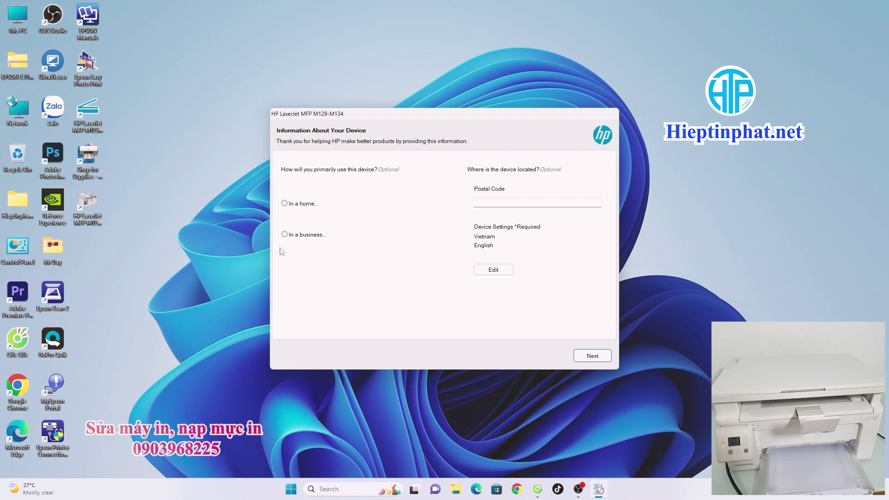
# - Specify that the device is used in the home for personal use and submit the device information
pyautogui.click(285, 204)
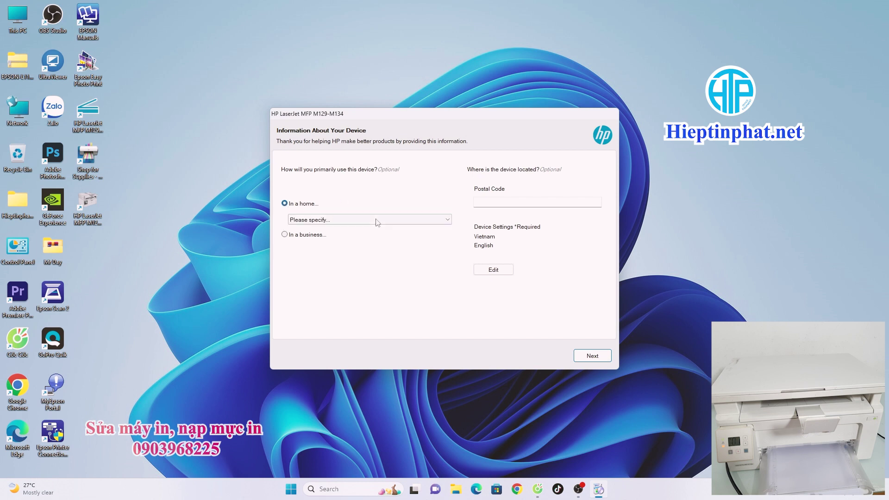
pyautogui.click(375, 221)
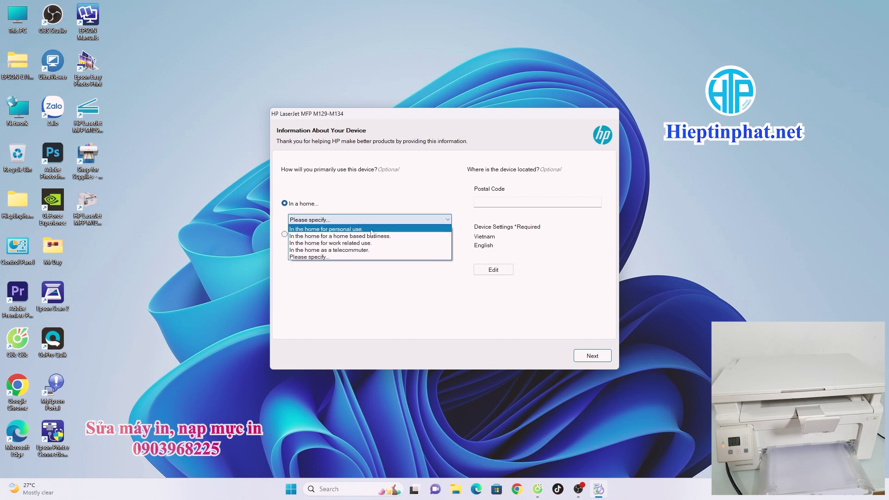
pyautogui.click(373, 229)
pyautogui.click(593, 355)
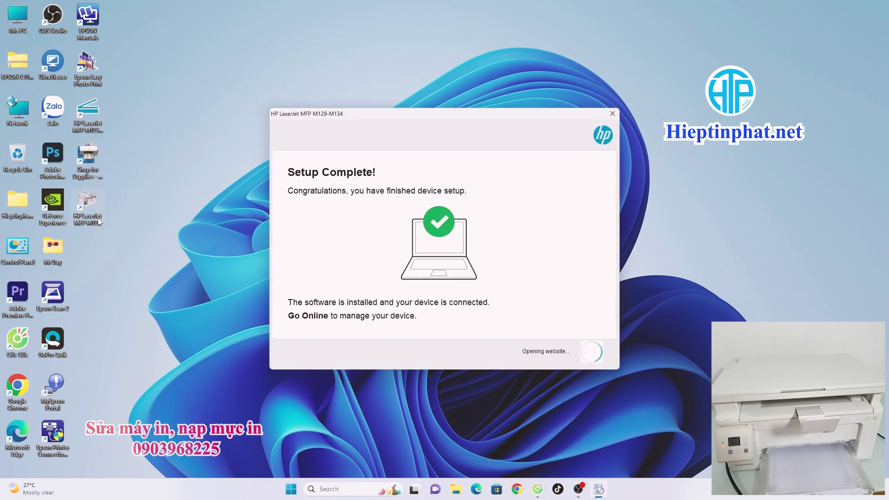
# - Select the new HP LaserJet printer shortcut on the desktop and close the HP Easy Start offer without getting the software
pyautogui.click(93, 218)
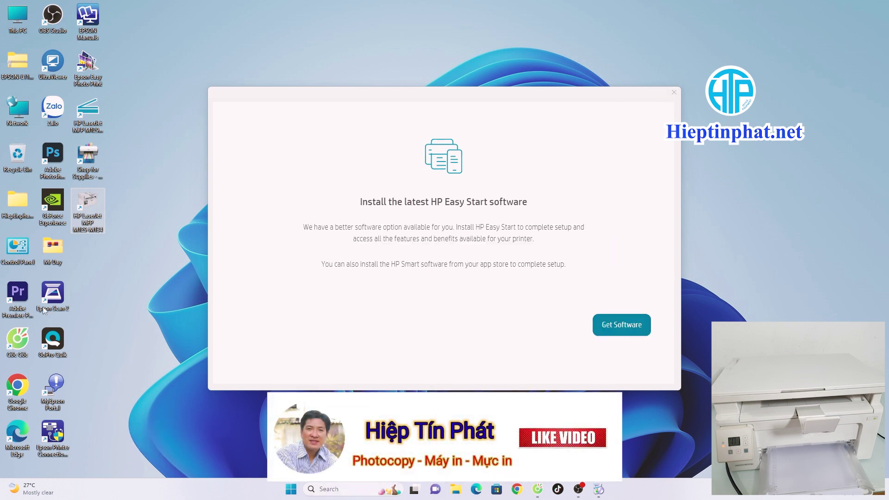
pyautogui.click(675, 92)
pyautogui.click(471, 270)
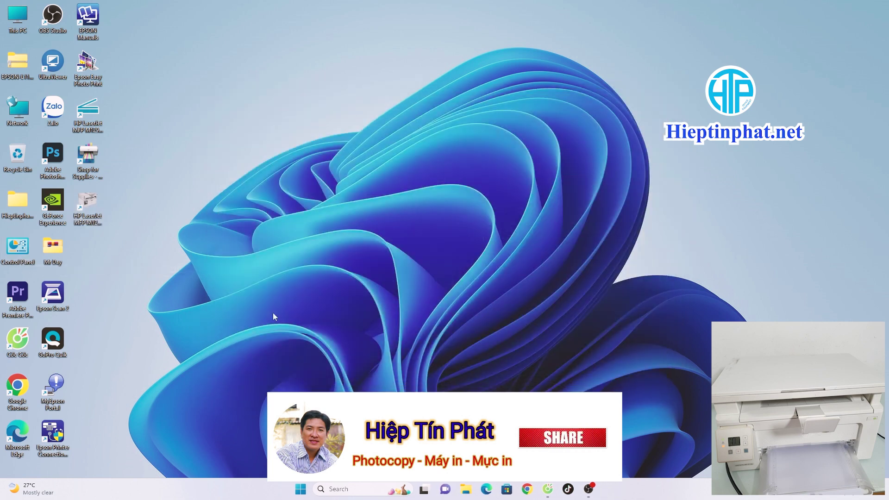
# - Open the Windows devices and printers settings from Control Panel and show the HP LaserJet MFP M129-M134 settings
pyautogui.doubleClick(25, 253)
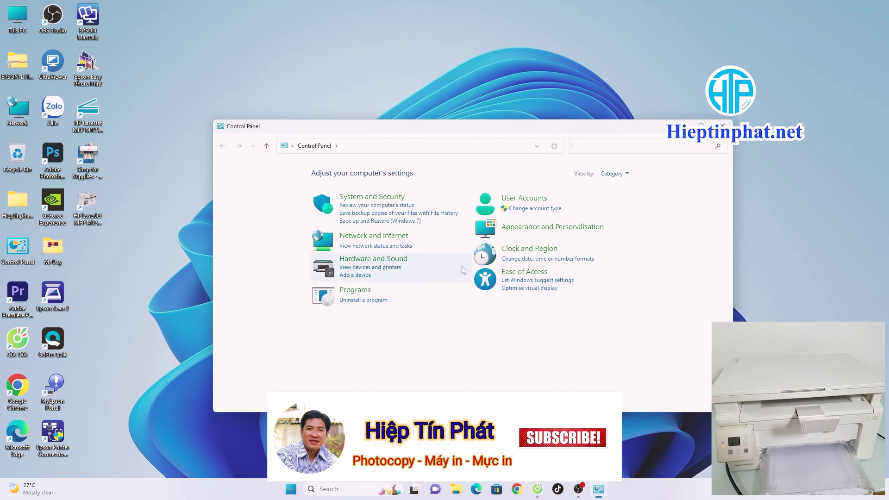
pyautogui.click(373, 269)
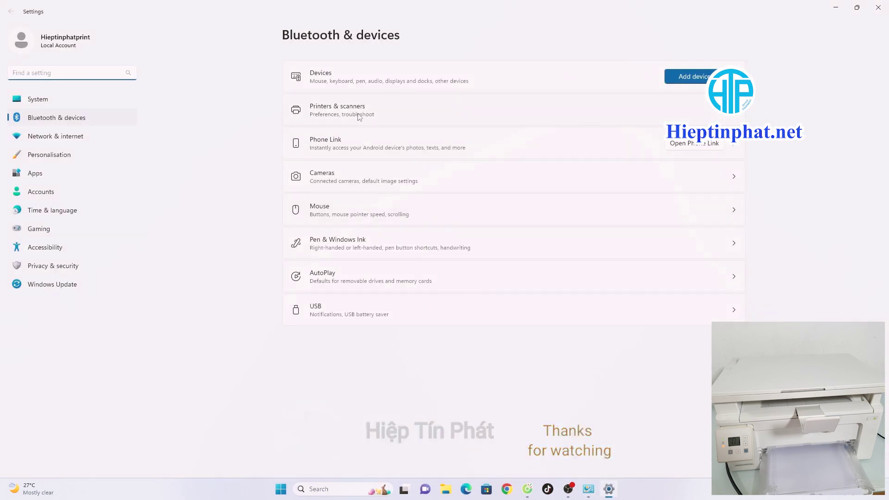
pyautogui.click(363, 113)
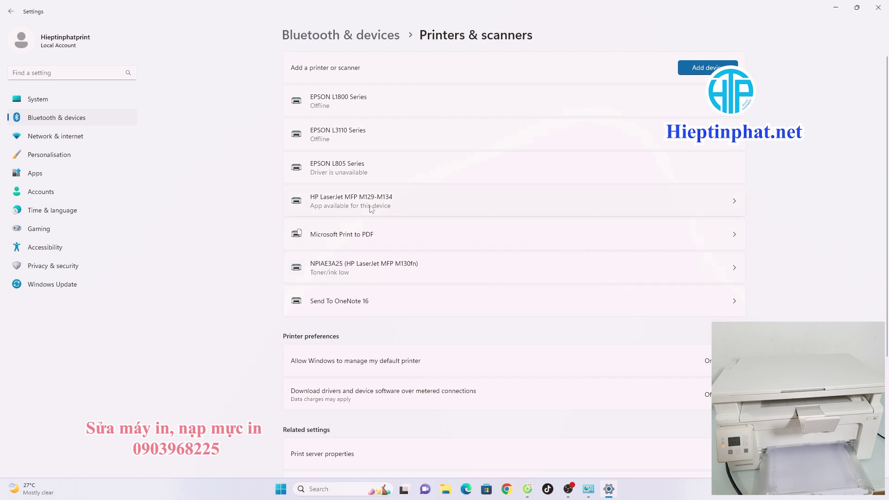
pyautogui.click(389, 209)
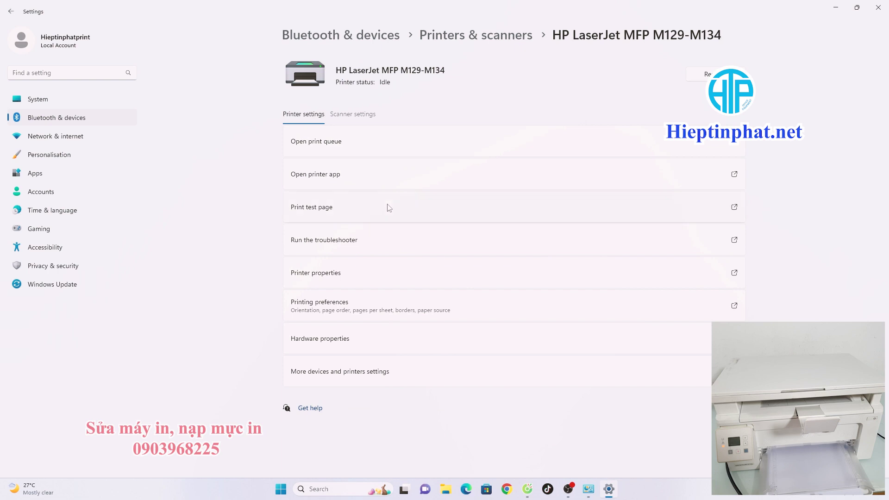
# - Check the HP LaserJet MFP M129-M134 print queue and print a test page
pyautogui.click(320, 148)
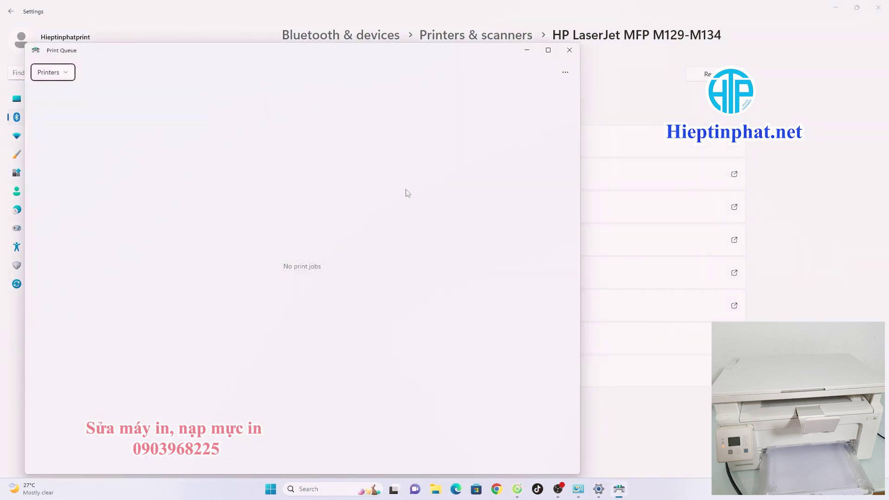
pyautogui.click(570, 50)
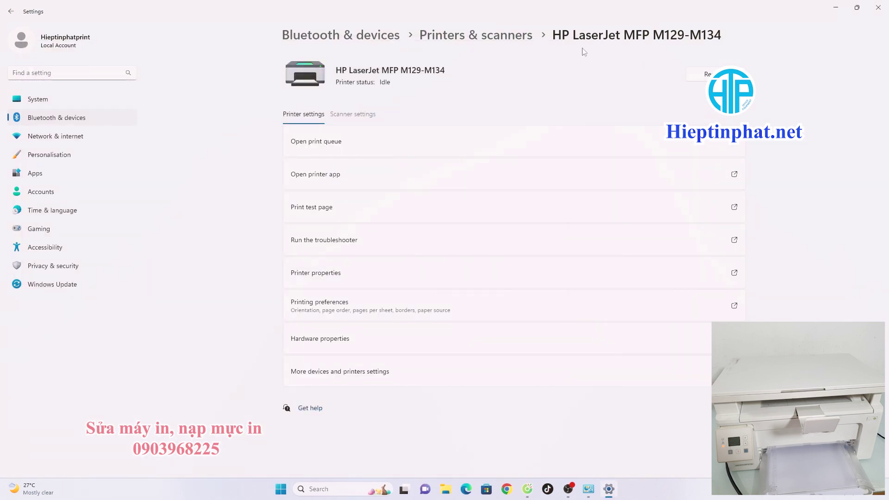
pyautogui.click(326, 214)
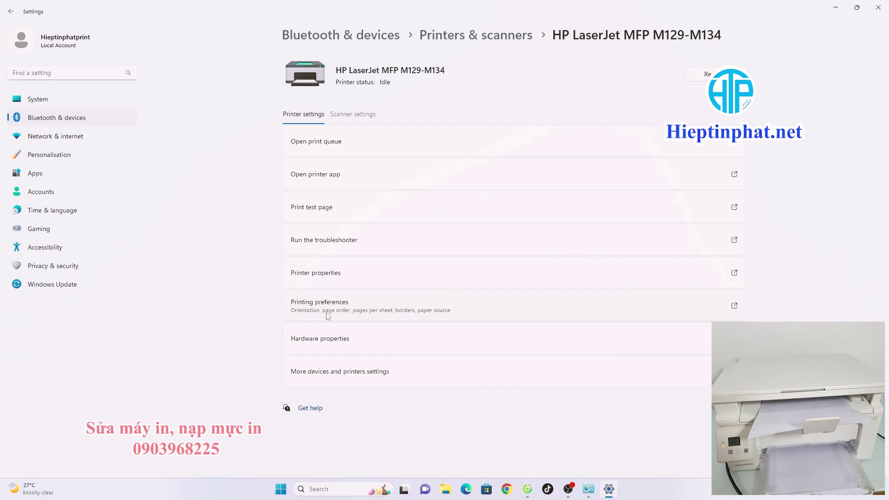
# - Review the paper and quality options in the HP LaserJet's printing preferences and accept them
pyautogui.click(343, 314)
pyautogui.moveTo(381, 181); pyautogui.dragTo(310, 120)
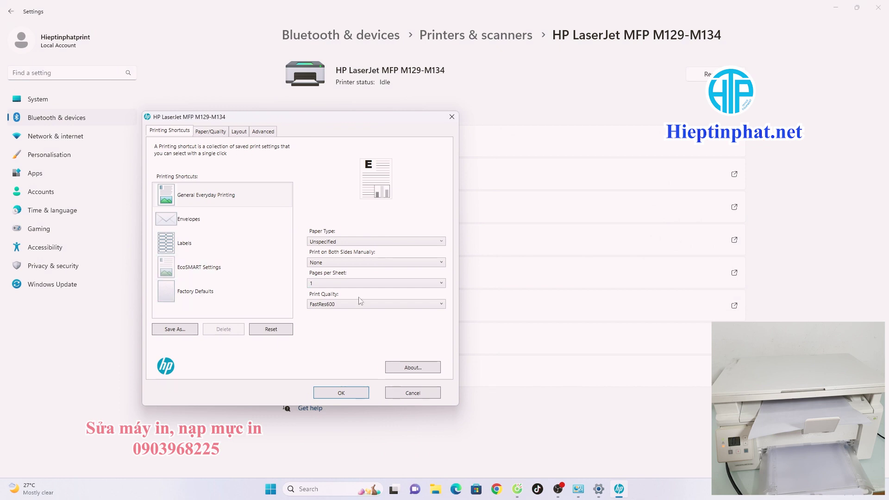
pyautogui.click(207, 132)
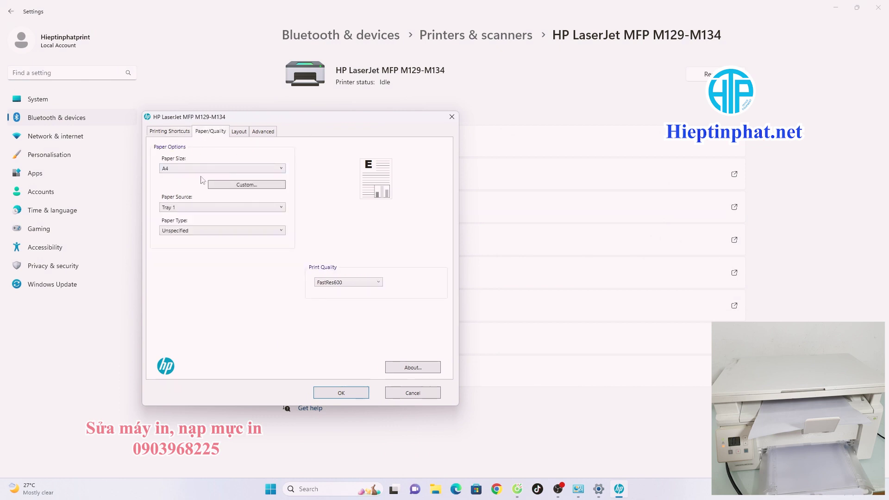
pyautogui.click(364, 394)
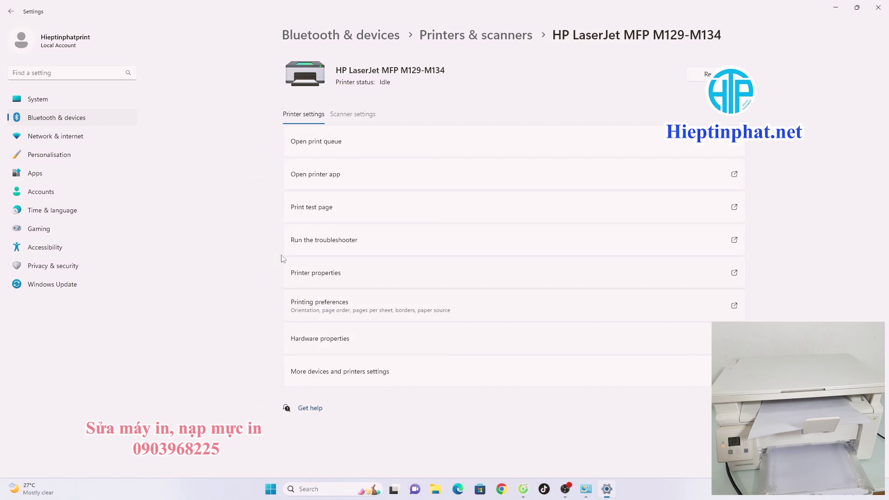
# - Open the HP LaserJet's printer properties and review the paper and quality options in its preferences
pyautogui.click(320, 274)
pyautogui.moveTo(408, 245); pyautogui.dragTo(254, 152)
pyautogui.click(284, 350)
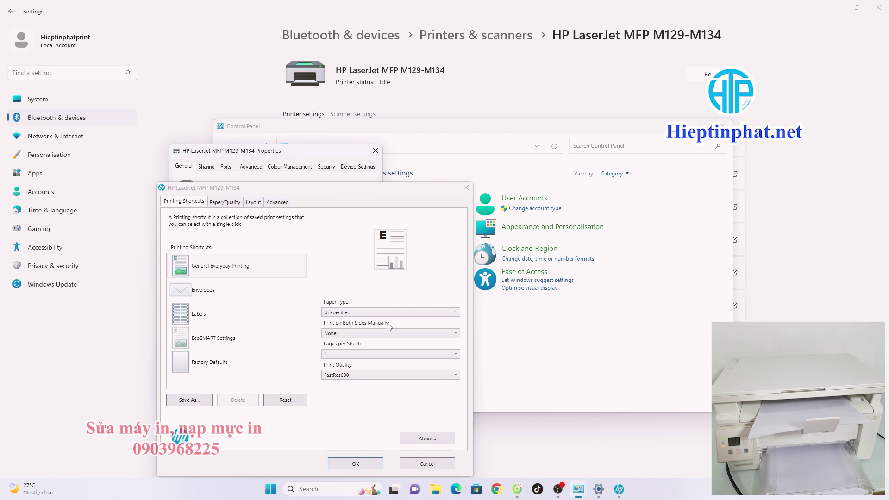
pyautogui.click(229, 205)
pyautogui.click(216, 240)
pyautogui.click(216, 240)
pyautogui.click(378, 464)
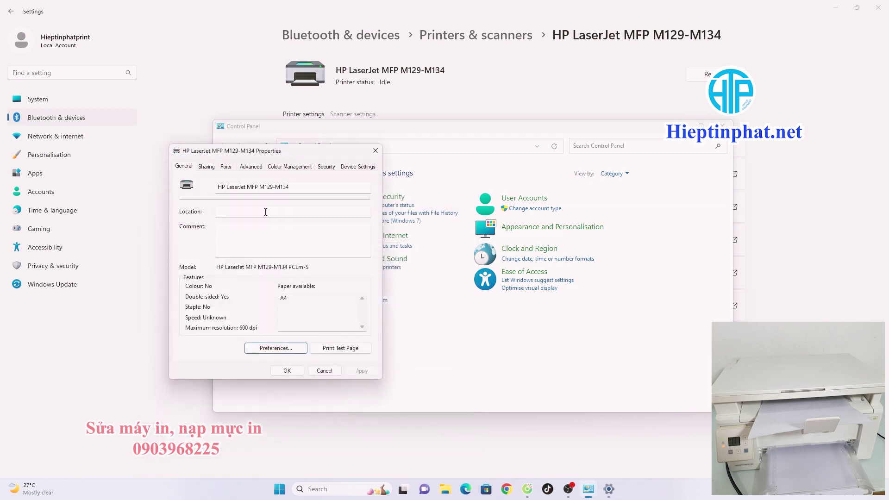
# - Review the paper and quality printing defaults in the advanced printer properties, accepting both dialogs
pyautogui.click(257, 171)
pyautogui.click(231, 347)
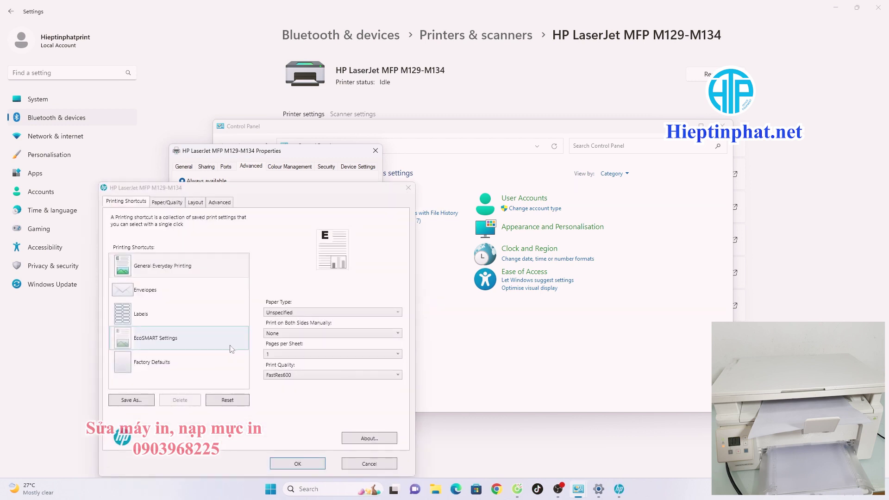
pyautogui.click(169, 203)
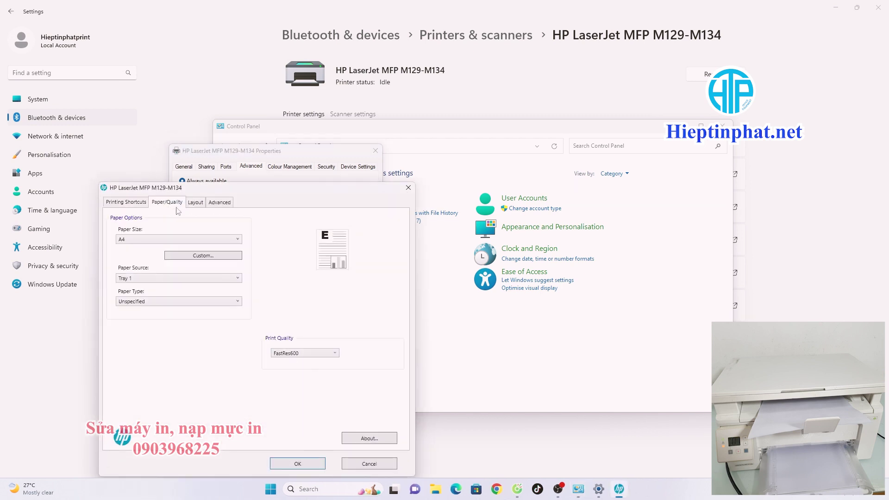
pyautogui.click(313, 463)
pyautogui.click(291, 373)
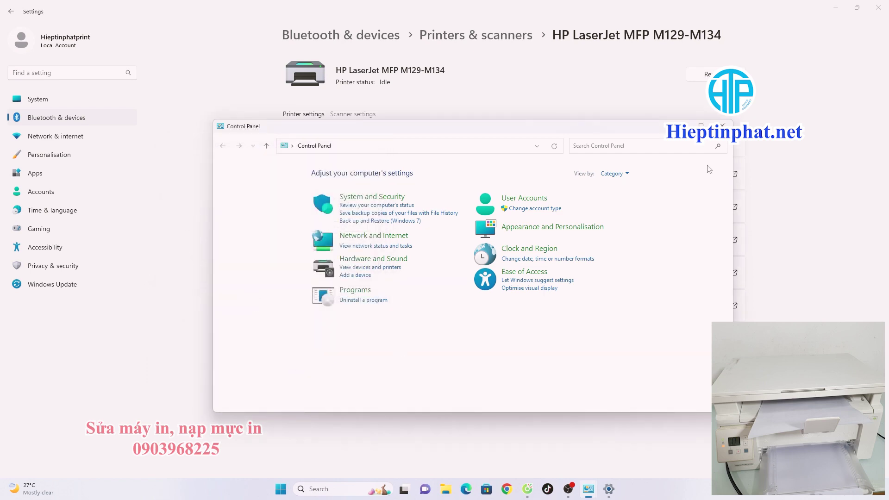
# - Clear the Control Panel and Settings windows from the desktop and create a blank document in Word 2016
pyautogui.click(722, 126)
pyautogui.click(836, 7)
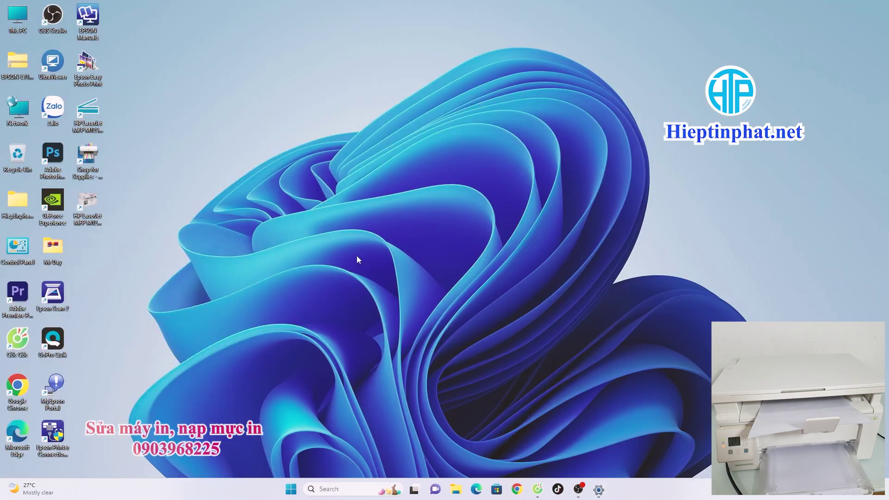
pyautogui.click(359, 489)
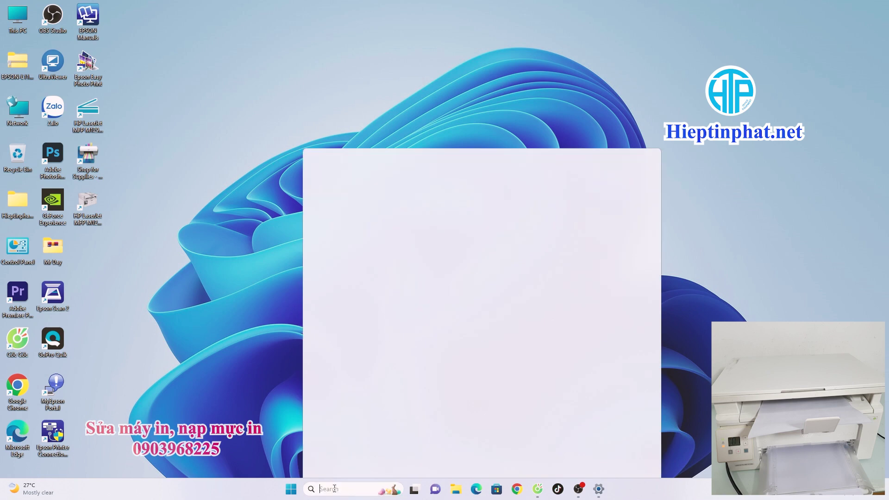
pyautogui.write('w')
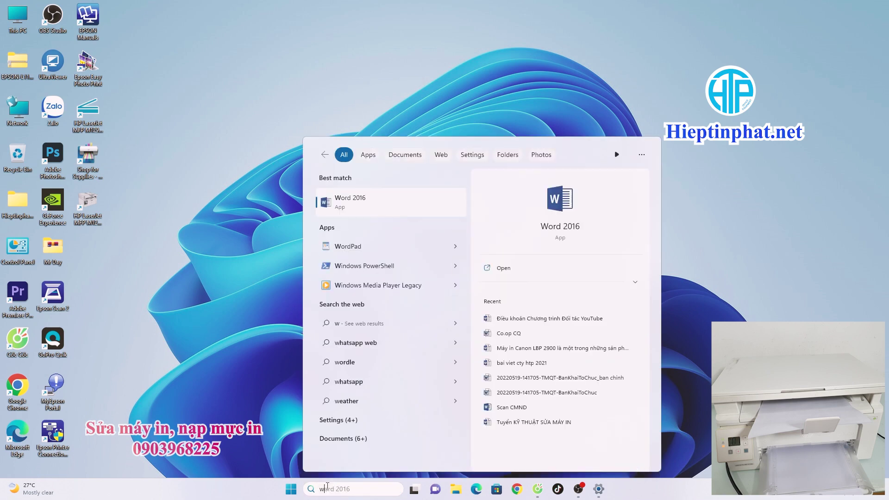
pyautogui.click(378, 209)
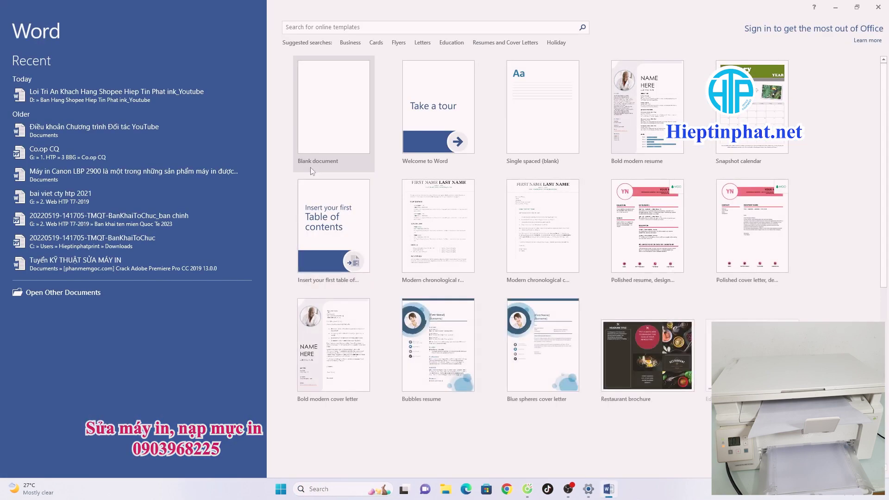
pyautogui.click(349, 119)
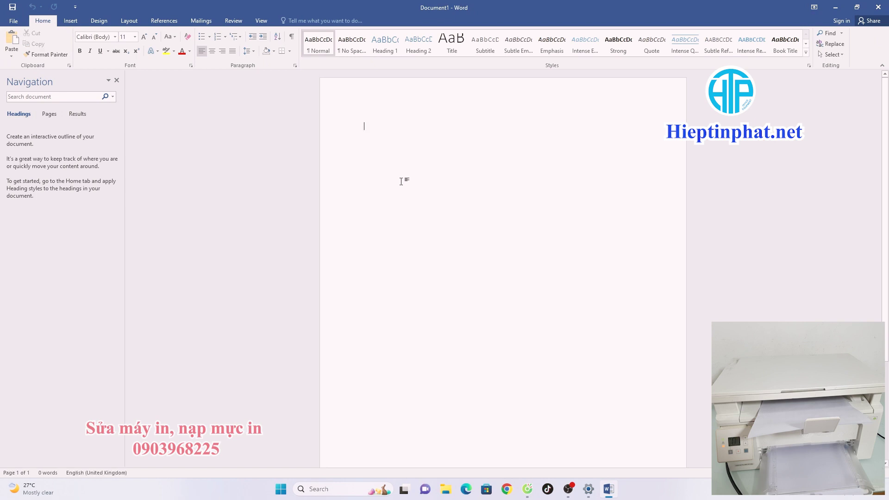
# - Write "Hiệp Tín Phát" and "Cảm ơn các bạn đã xem video" as two lines of the document
pyautogui.write('ghdhjd')
pyautogui.moveTo(419, 150); pyautogui.dragTo(272, 105)
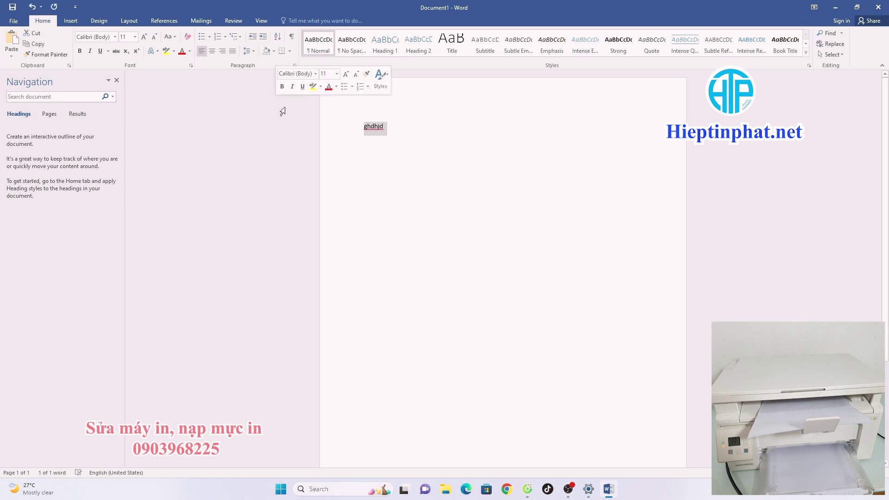
pyautogui.write('Hiệp T')
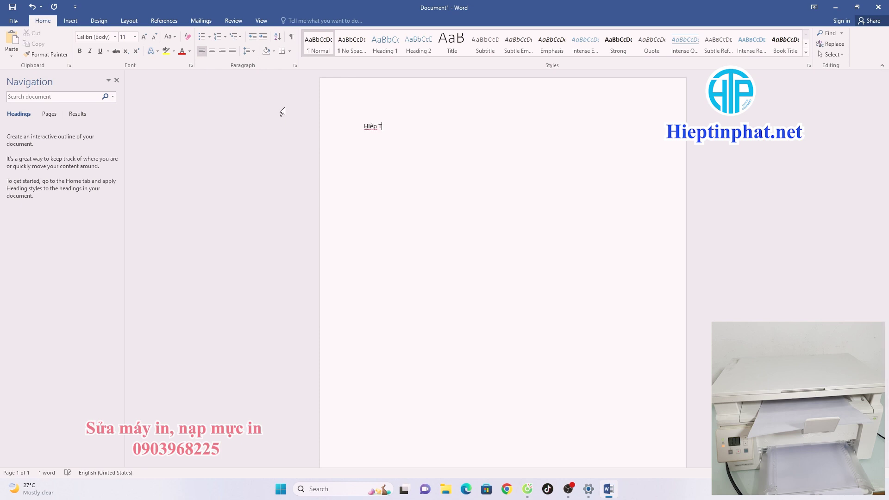
pyautogui.write('ina Ca')
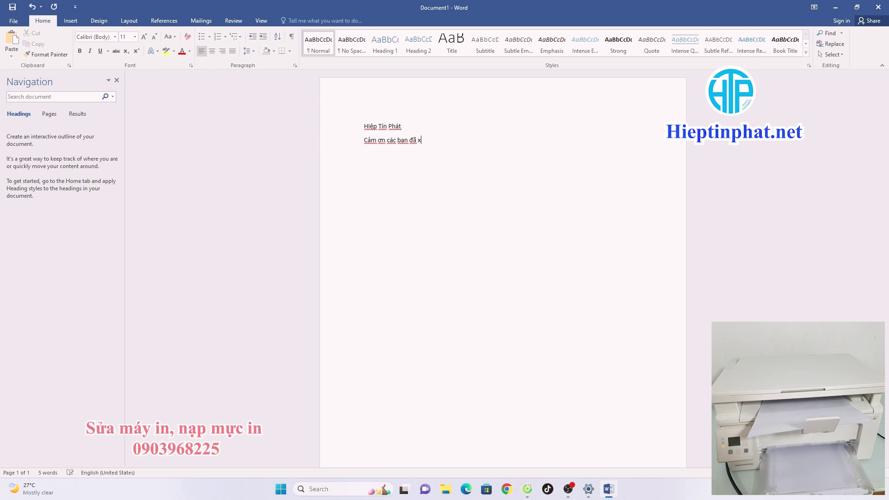
pyautogui.write('o')
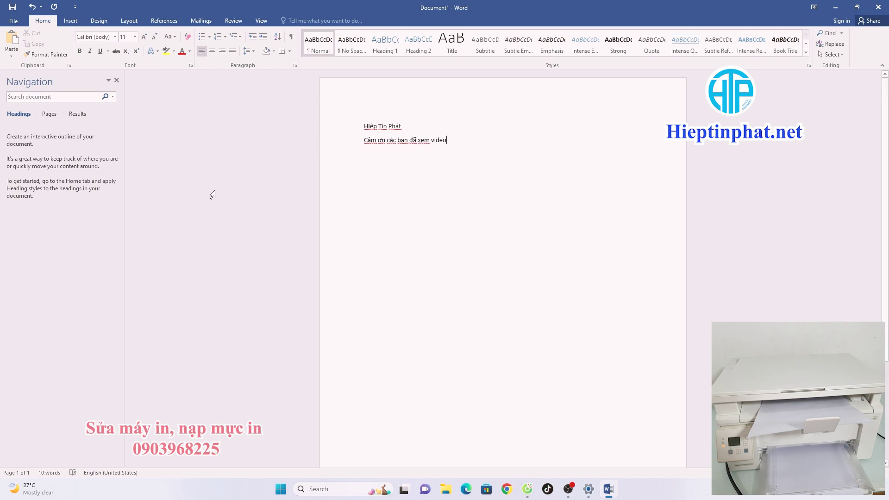
# - Print all pages of the document one-sided on the HP LaserJet MFP M129-M134
pyautogui.click(13, 21)
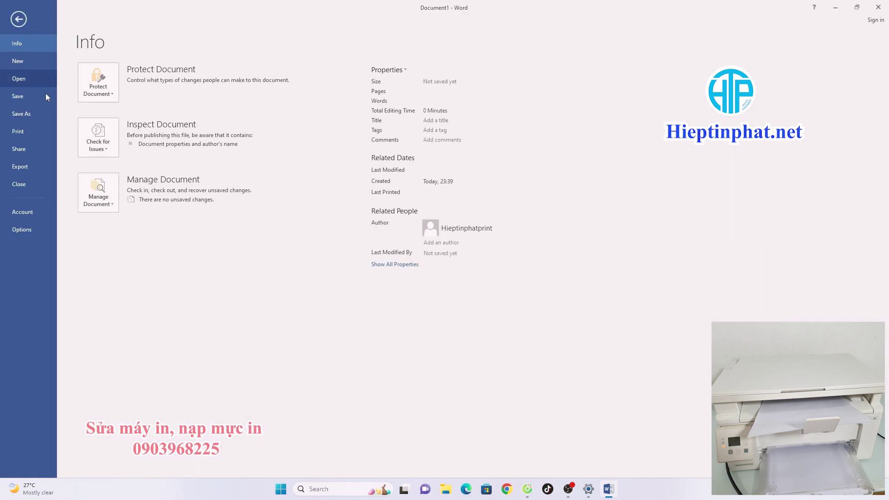
pyautogui.click(23, 137)
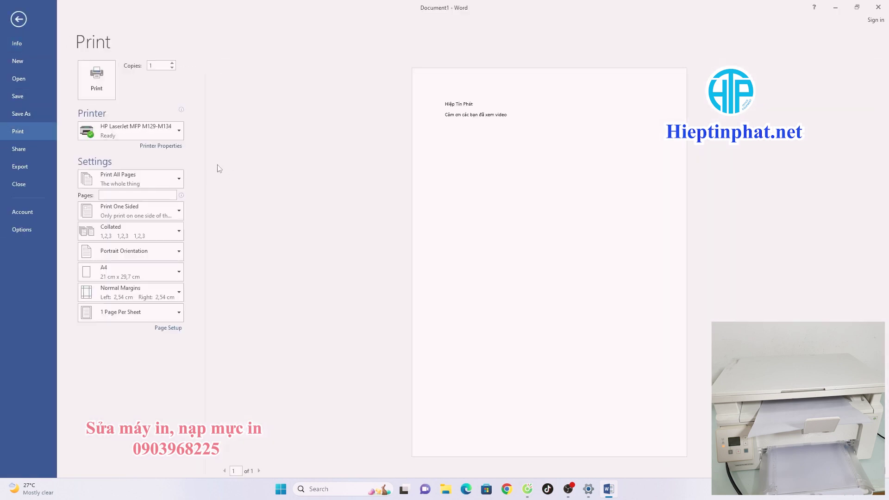
pyautogui.click(168, 138)
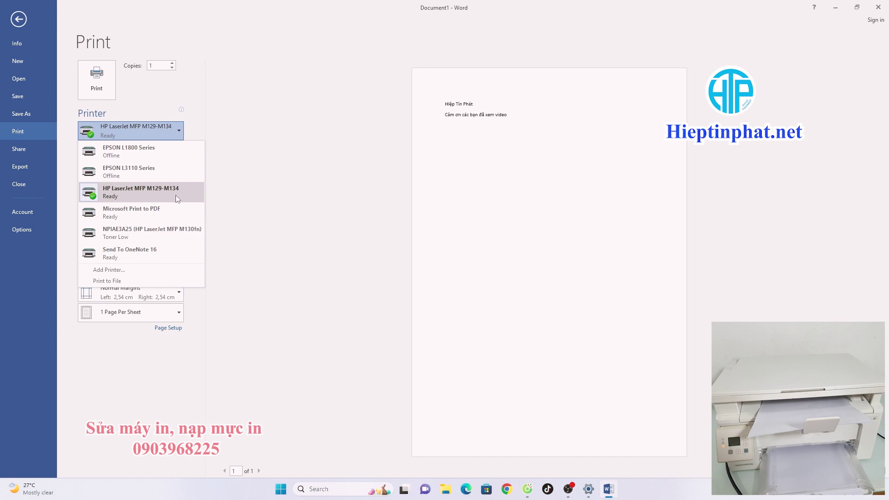
pyautogui.click(148, 194)
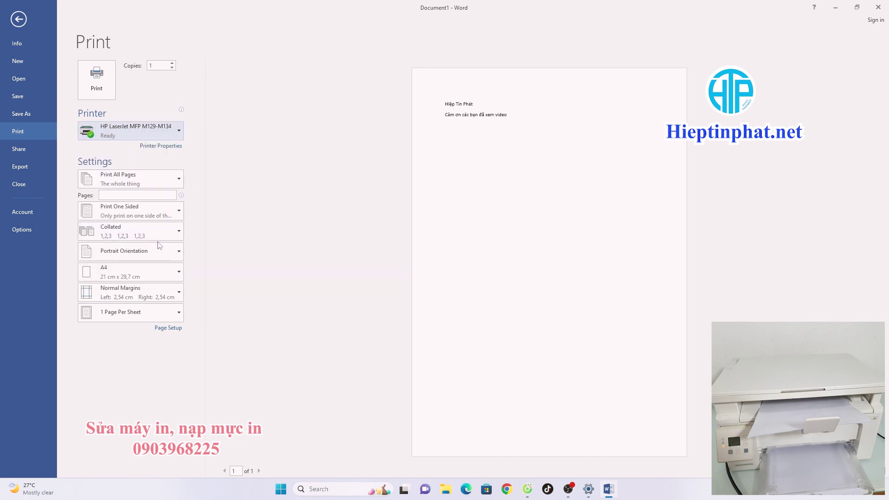
pyautogui.click(144, 219)
pyautogui.click(144, 219)
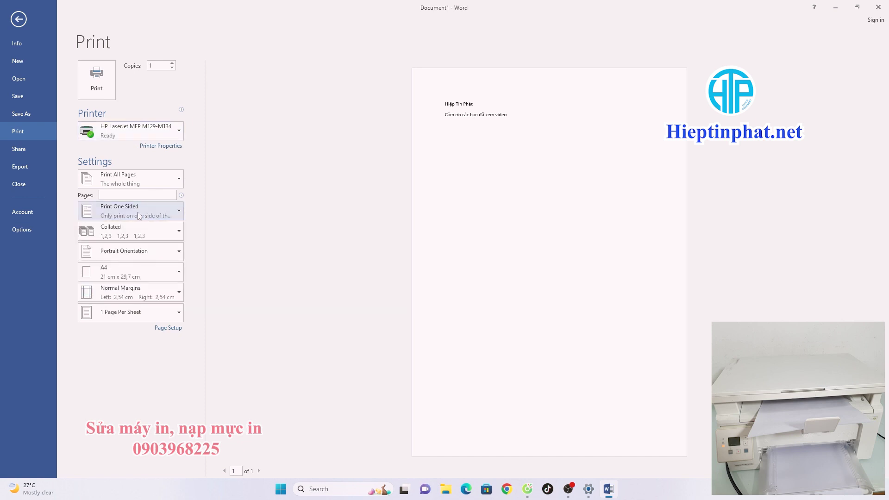
pyautogui.click(104, 88)
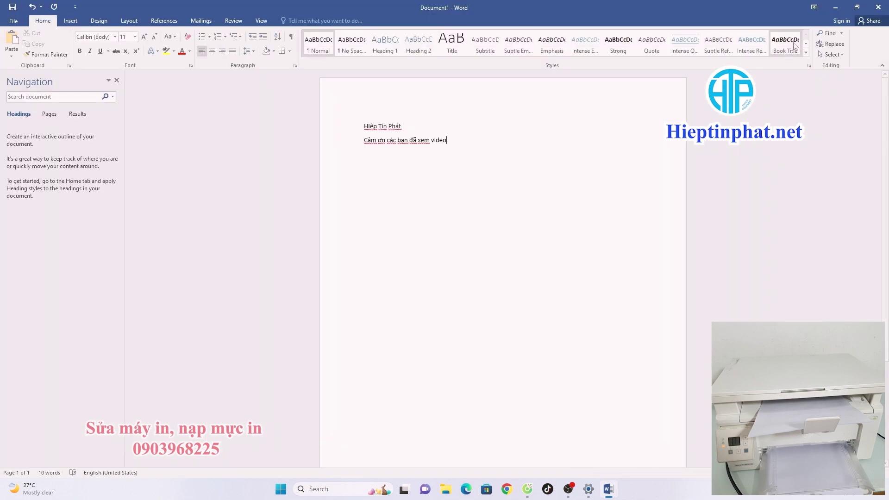
# - Minimise Word and open HP Scan, using Document as item type and A4 (210 x 297 mm) as page size for Save as PDF
pyautogui.click(833, 8)
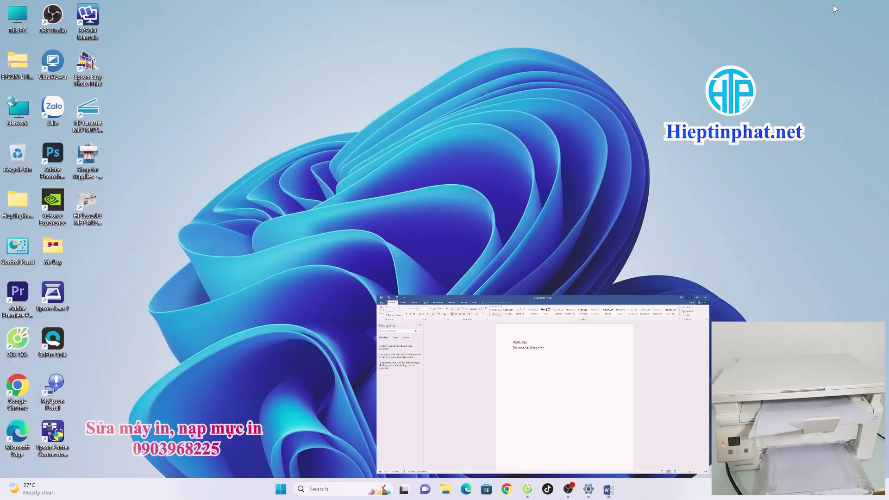
pyautogui.click(91, 135)
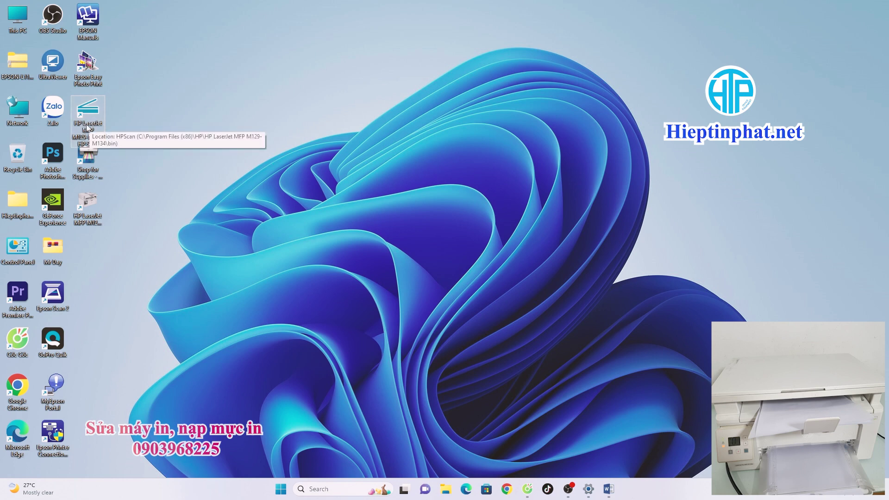
pyautogui.doubleClick(87, 121)
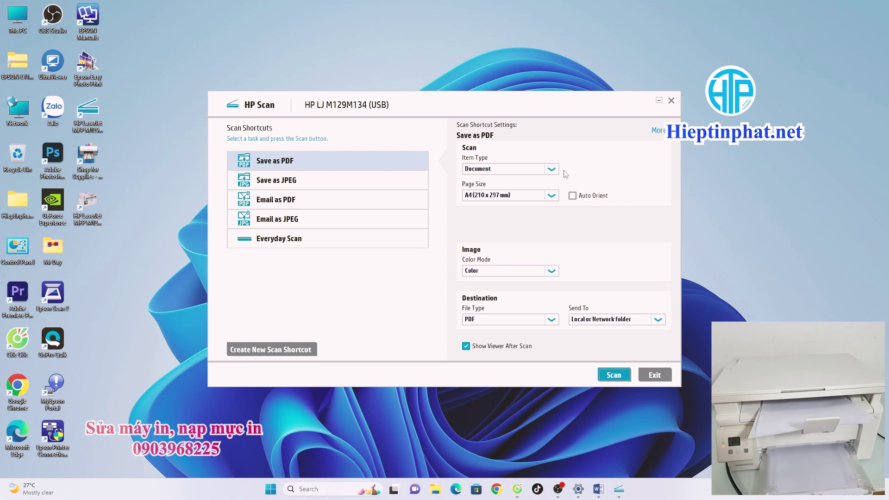
pyautogui.click(551, 170)
pyautogui.click(495, 180)
pyautogui.click(552, 196)
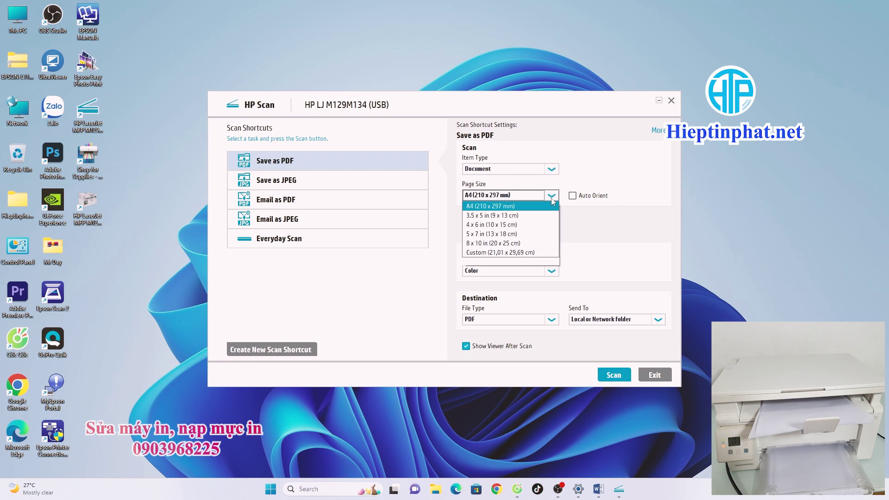
pyautogui.click(514, 235)
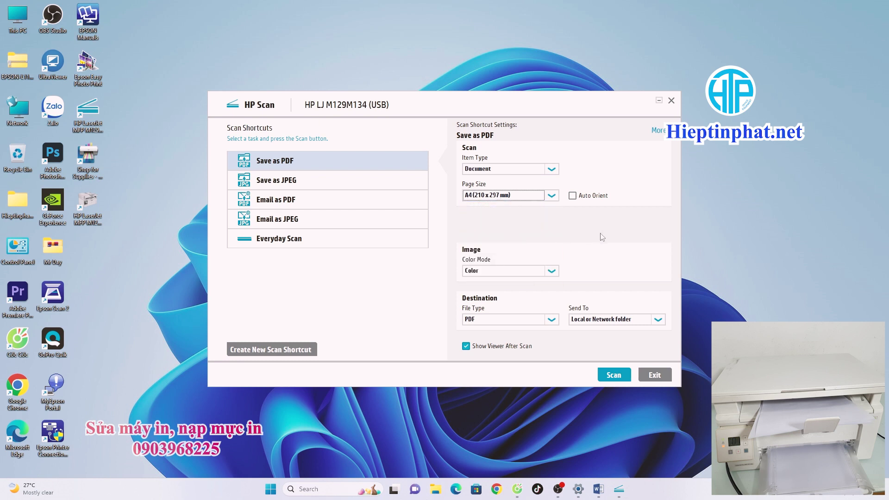
# - Choose Color as the color mode and PDF as the file type for the Save as PDF scan
pyautogui.click(548, 273)
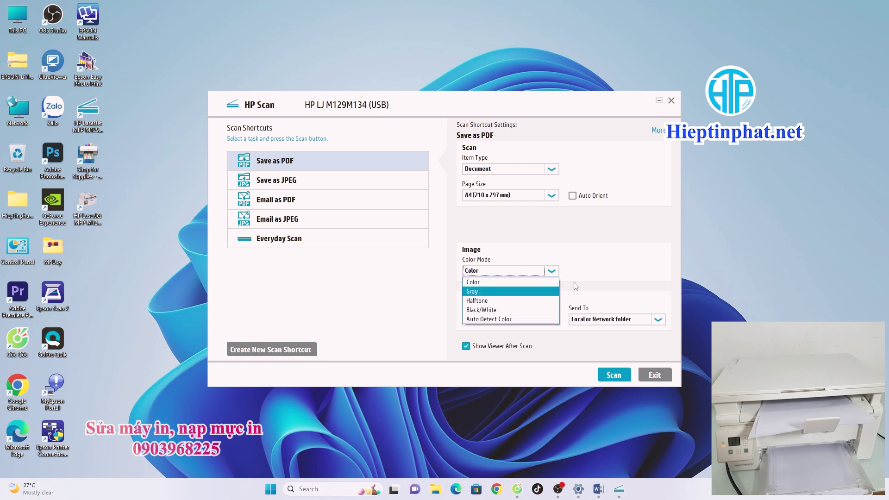
pyautogui.click(594, 267)
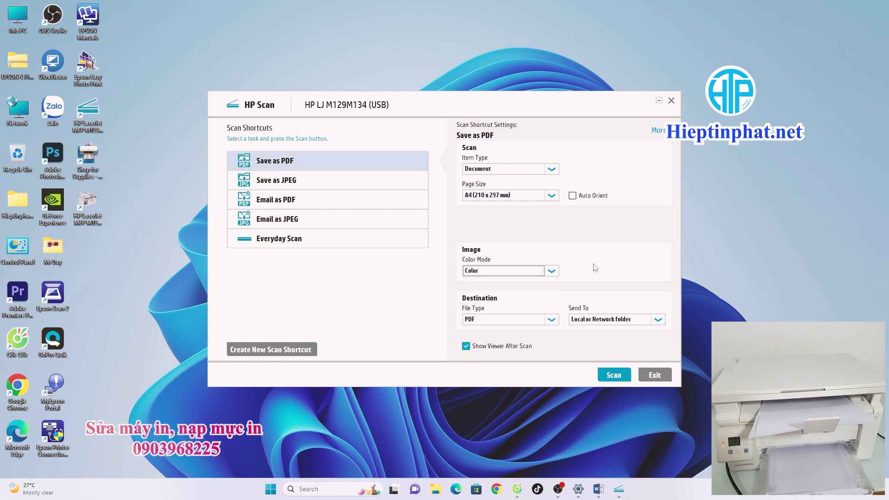
pyautogui.click(551, 272)
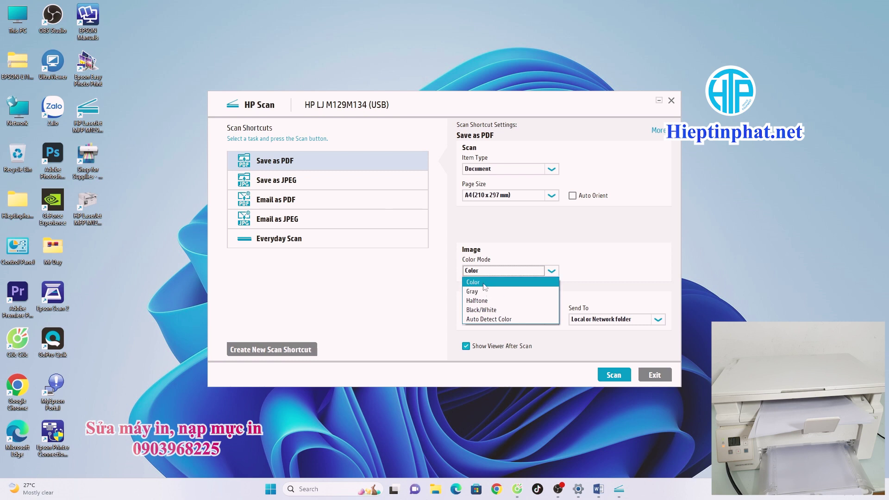
pyautogui.click(483, 284)
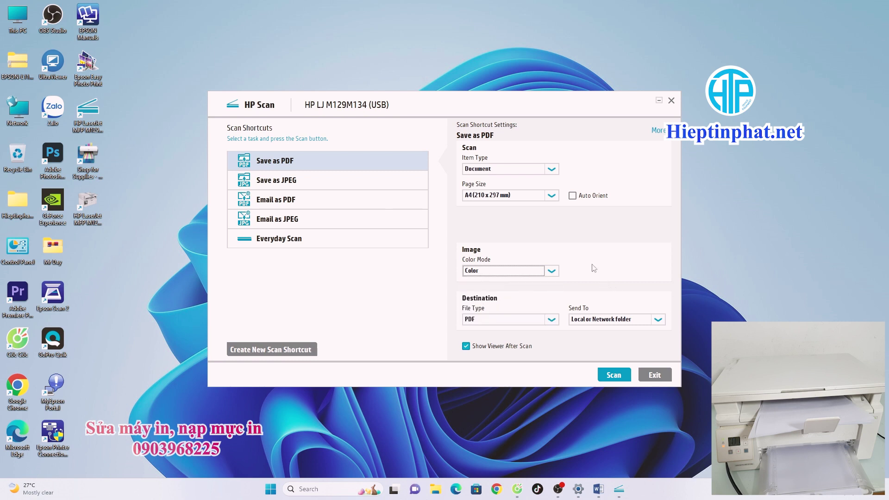
pyautogui.click(534, 321)
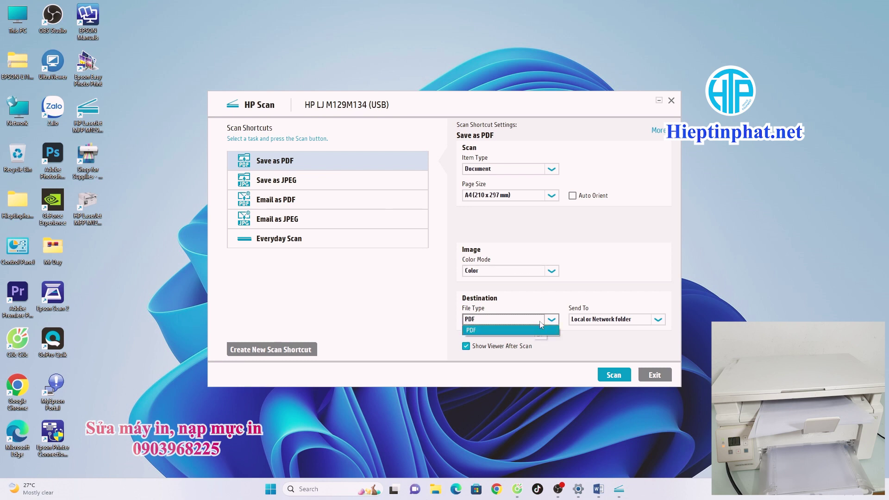
pyautogui.click(506, 333)
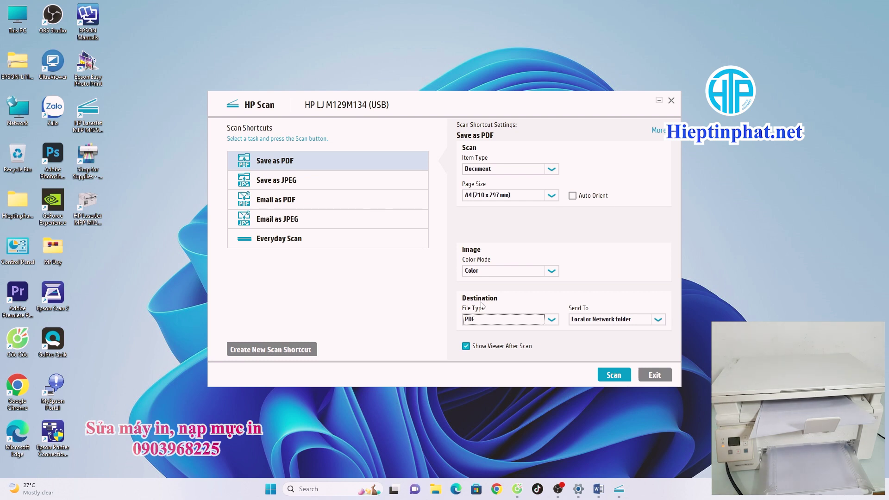
# - Scan the first page, then add a second page from the scanner with the same Document, A4 and Color settings
pyautogui.click(599, 375)
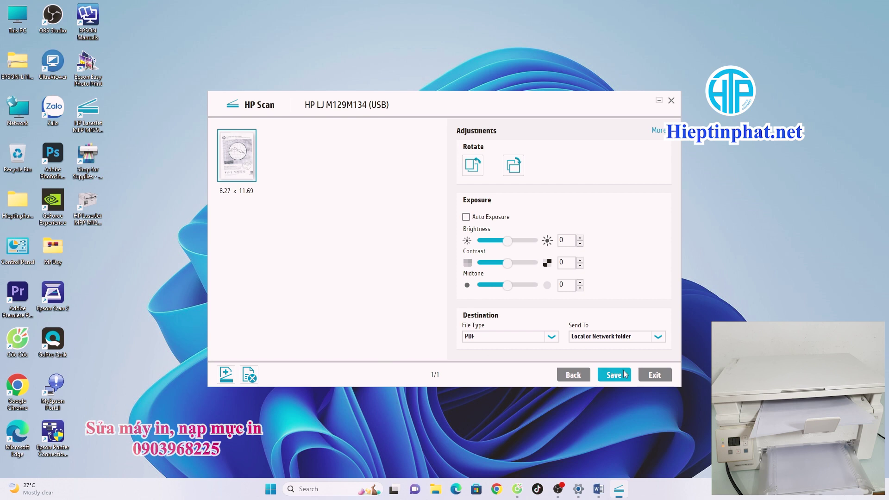
pyautogui.click(226, 374)
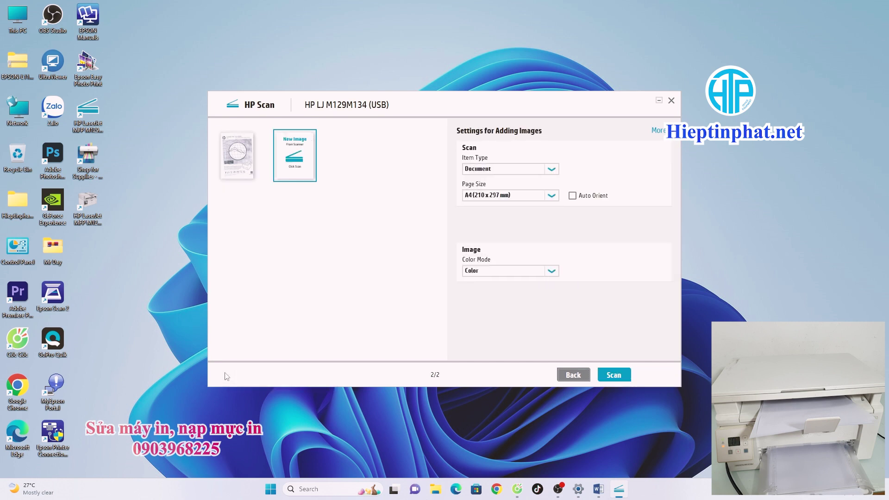
pyautogui.click(615, 376)
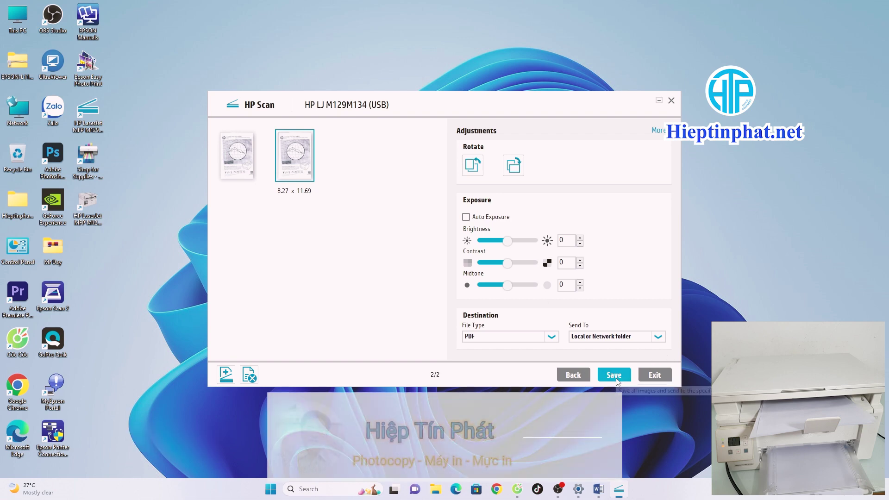
# - Save both scanned pages to the Desktop as a PDF file named Scan
pyautogui.click(616, 377)
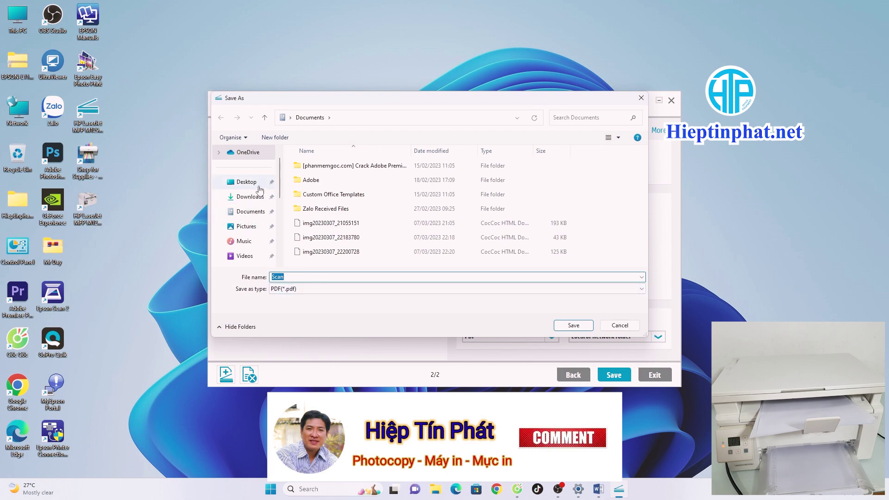
pyautogui.click(246, 182)
pyautogui.click(573, 325)
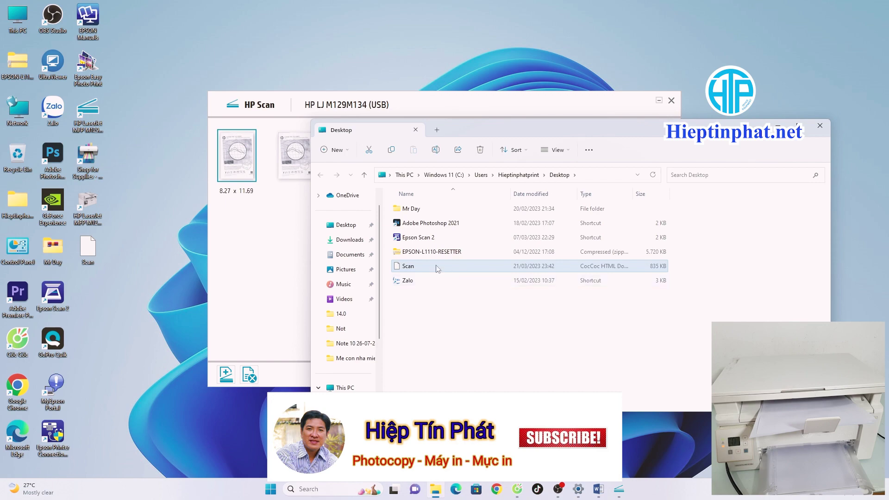
# - Open the saved Scan file to check its scanned pages, and close the PDF viewer and the Desktop folder window
pyautogui.doubleClick(436, 268)
pyautogui.scroll(-10, 573, 263)
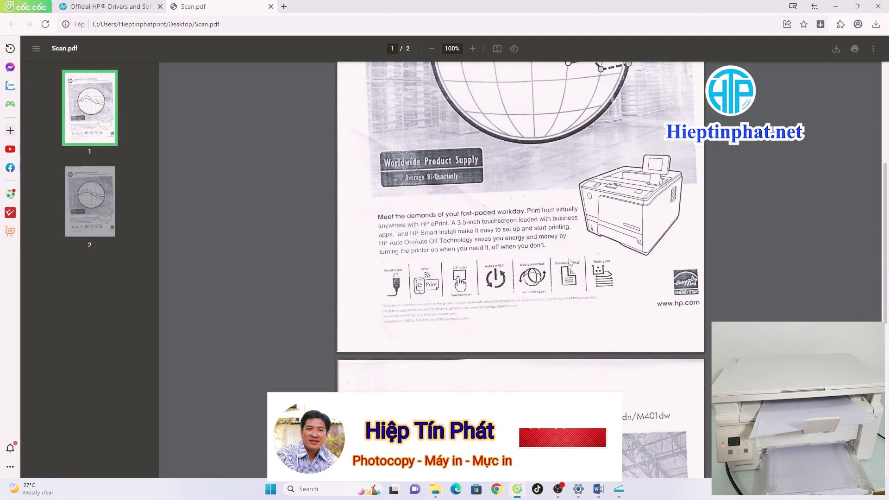
pyautogui.scroll(-2, 572, 262)
pyautogui.scroll(12, 573, 262)
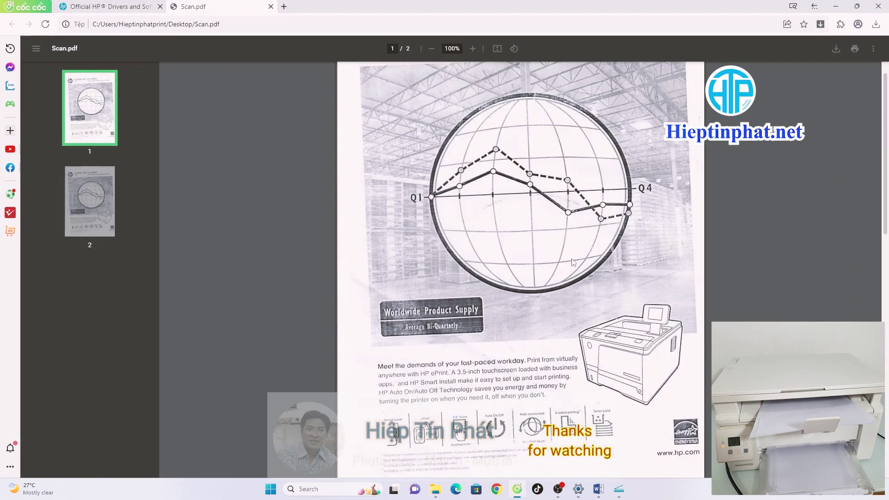
pyautogui.click(878, 6)
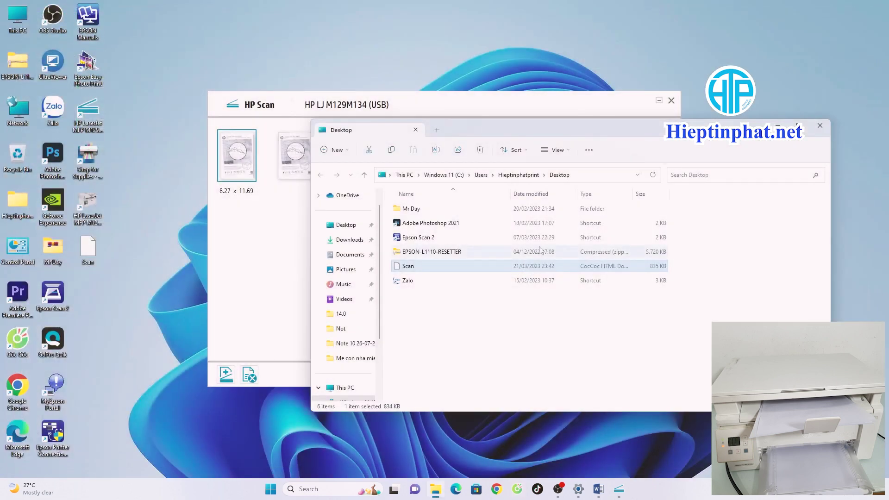
pyautogui.click(821, 126)
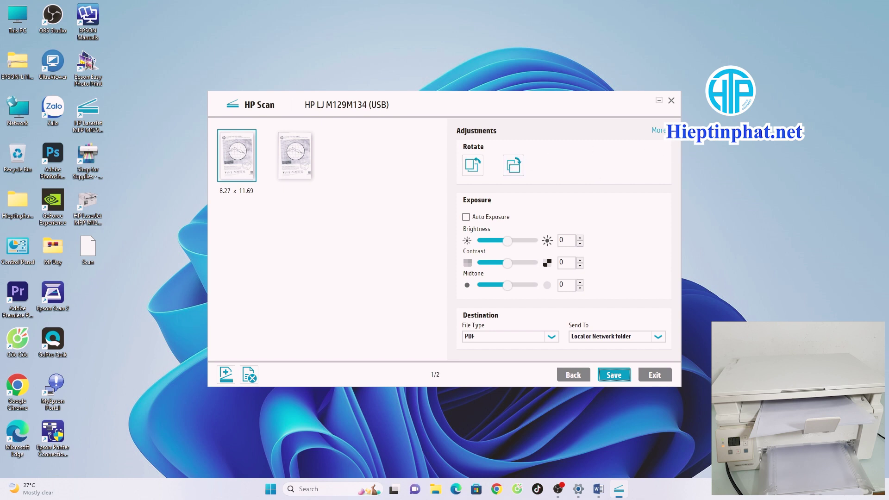
# - Show the detailed adjustments for the scanned pages in HP Scan
pyautogui.click(659, 130)
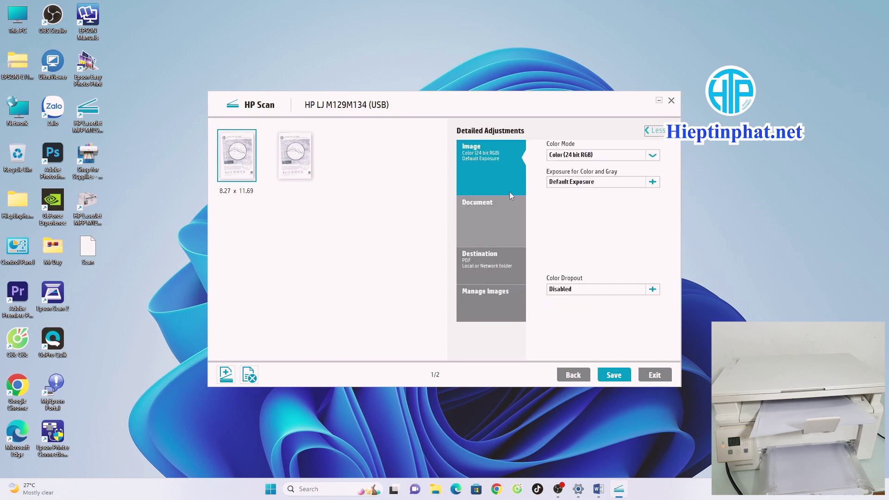